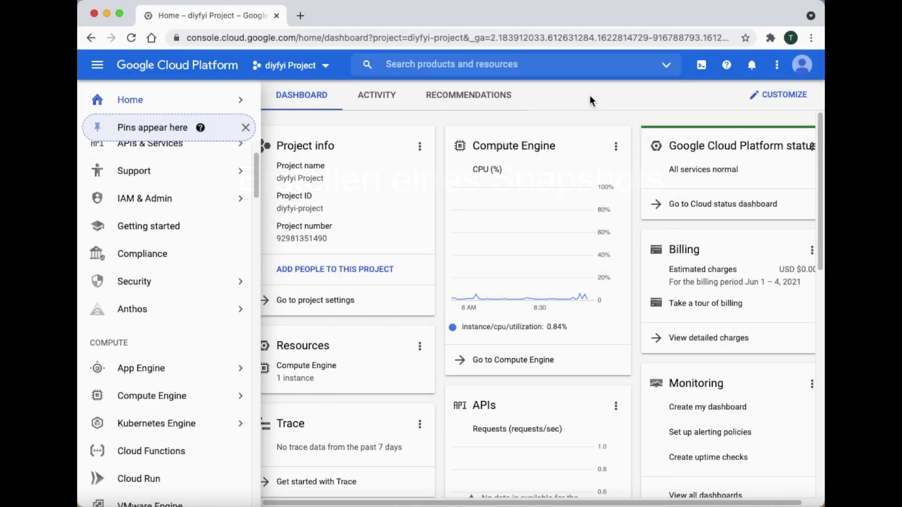
- Open the Compute Engine snapshots page and start creating a new snapshot
mouse_move(149, 396)
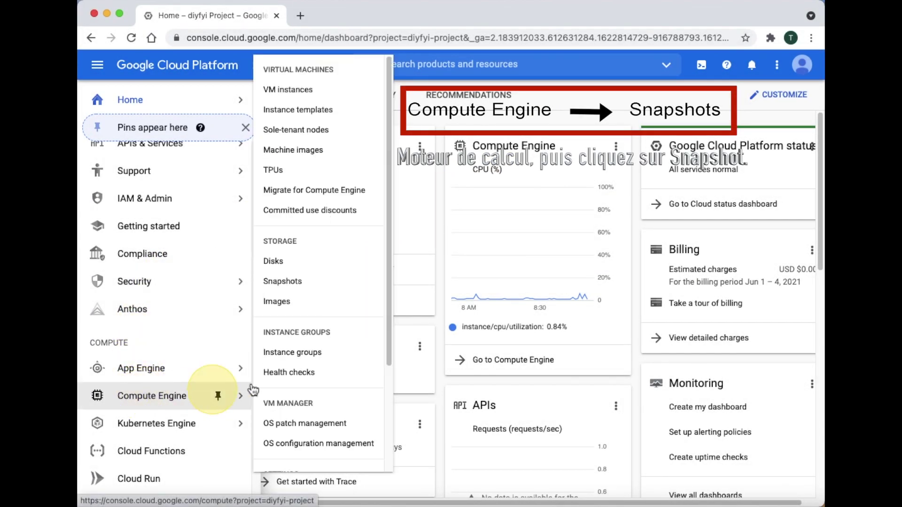
click(365, 289)
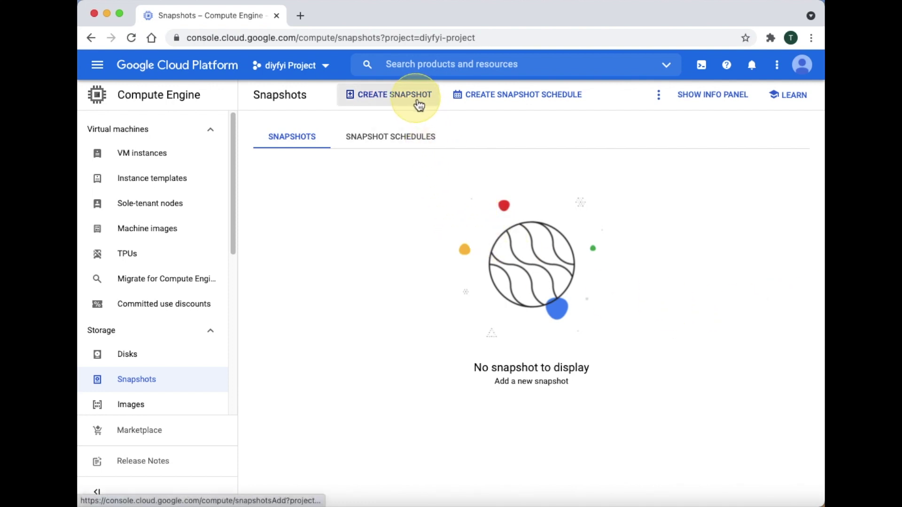
click(419, 104)
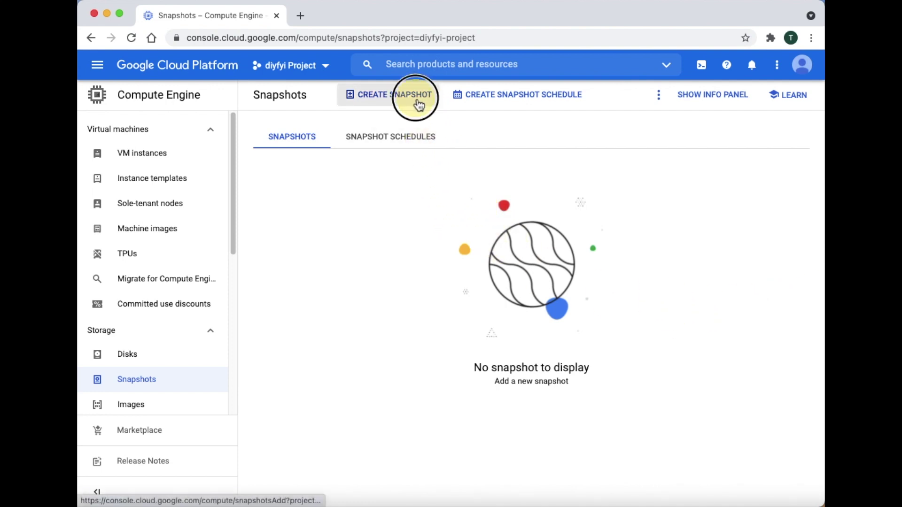
- Replace the default name of the new snapshot with diyfyi
key(BackSpace)
key(BackSpace)
key(BackSpace)
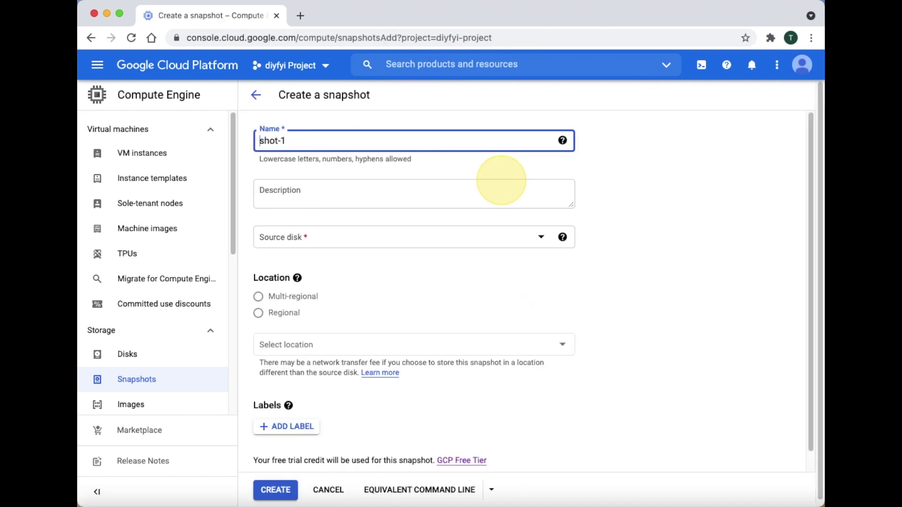
text(diyf)
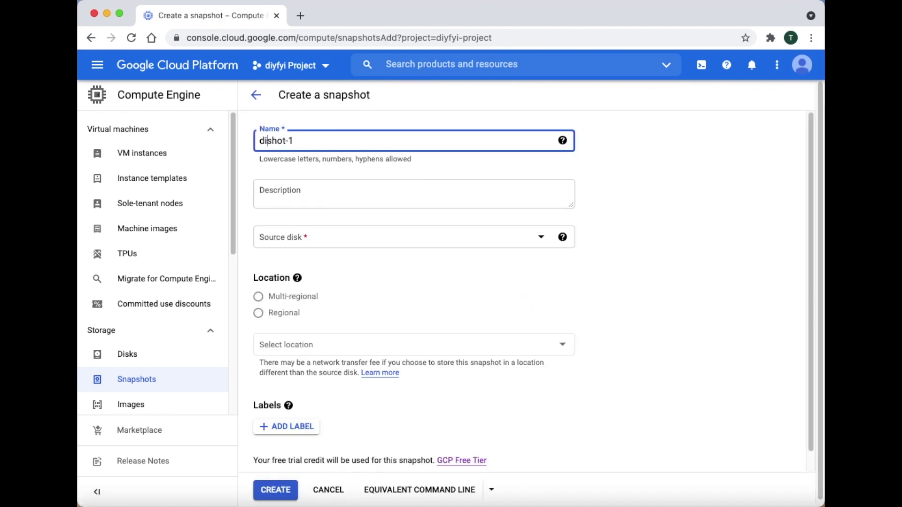
text(yi)
key(Delete)
key(Delete)
key(Delete)
key(Delete)
key(Delete)
key(Delete)
click(586, 264)
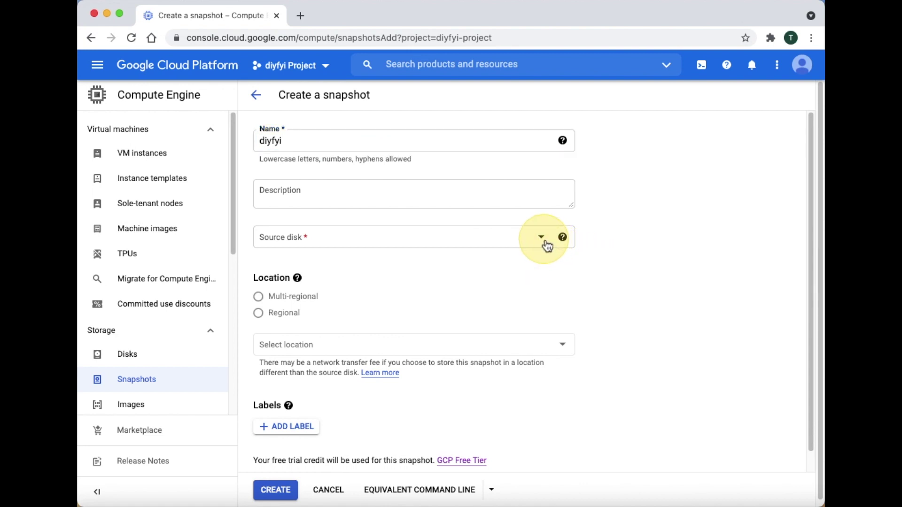
- Choose diyfyi-deployment-1-vm as the snapshot's source disk
click(544, 242)
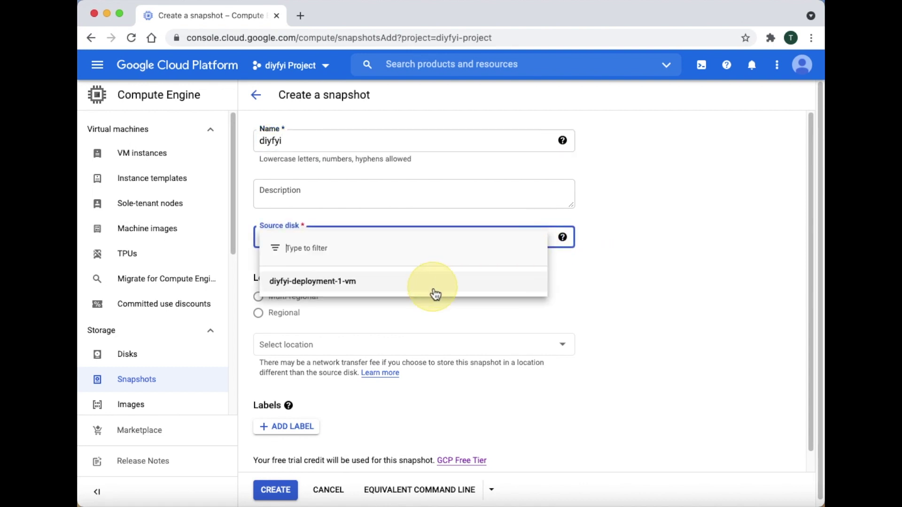
click(433, 291)
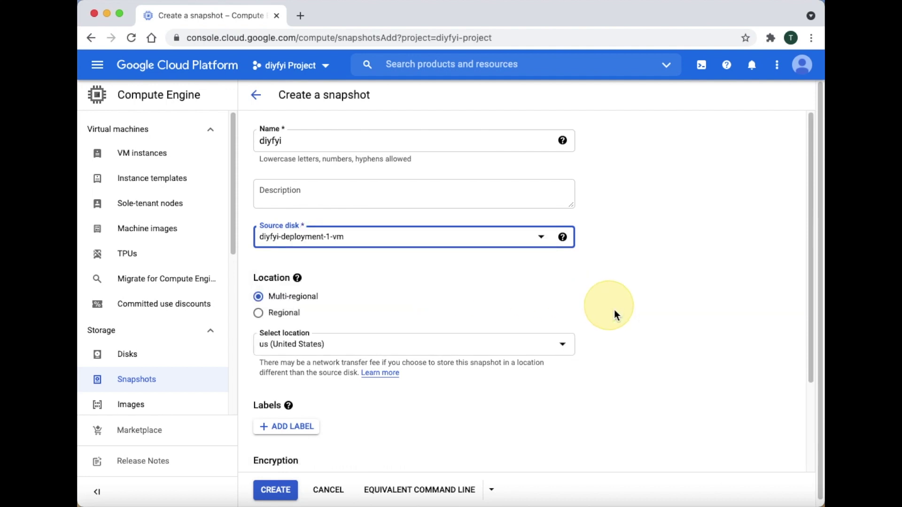
scroll(638, 319, down, 2)
scroll(647, 318, up, 2)
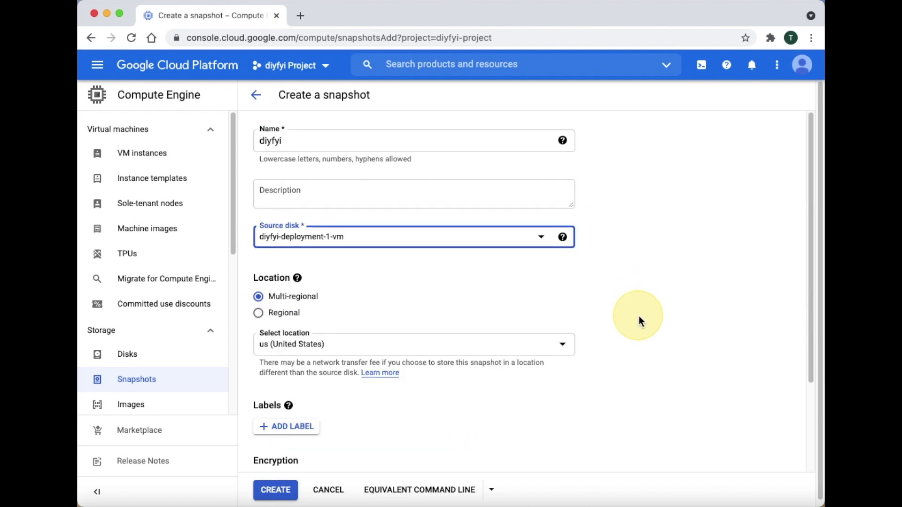
- Set the snapshot's storage location to Regional, us-east1 (South Carolina), and create the snapshot
scroll(640, 318, down, 2)
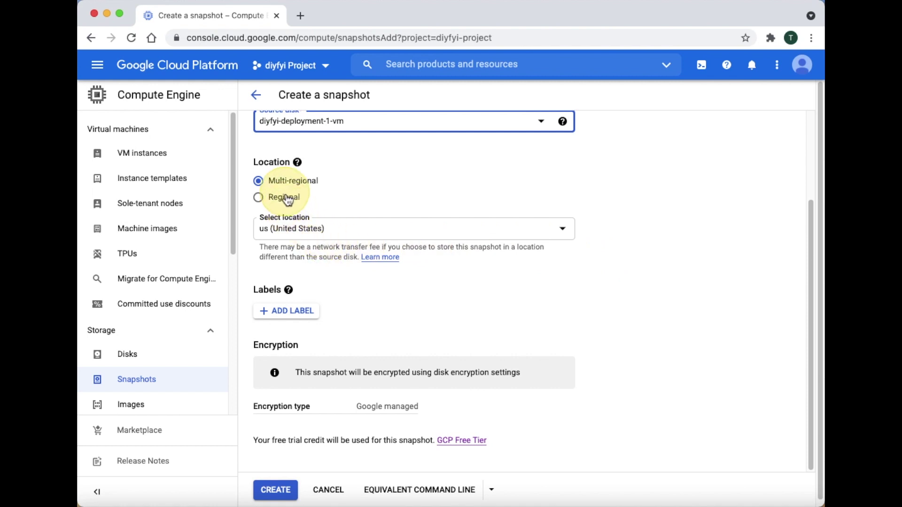
click(286, 197)
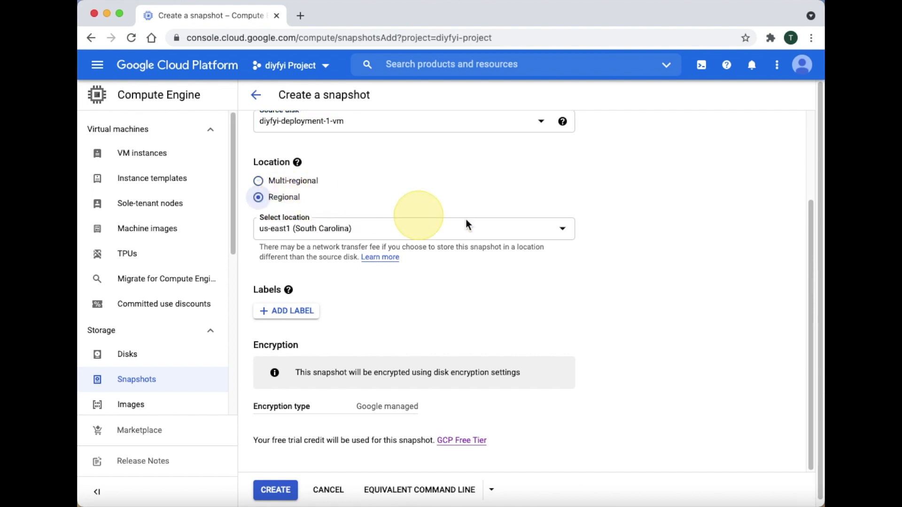
click(492, 222)
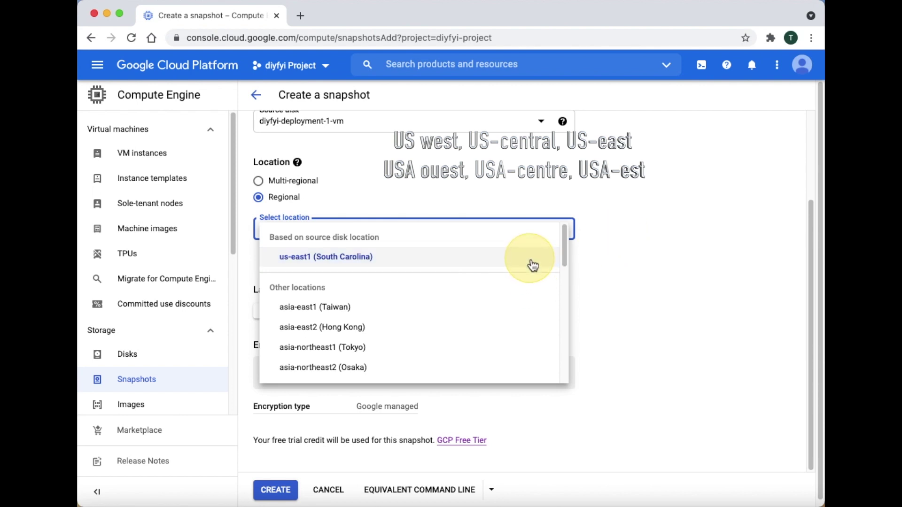
click(531, 262)
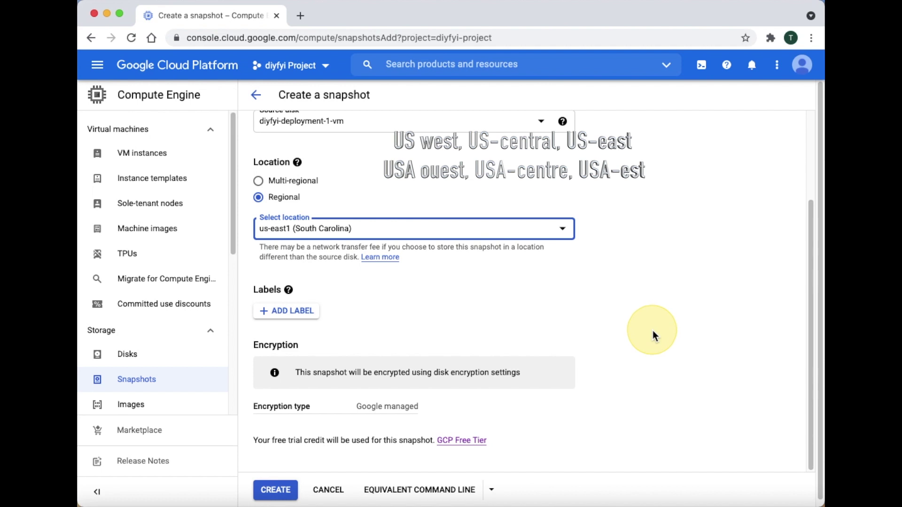
scroll(652, 332, down, 1)
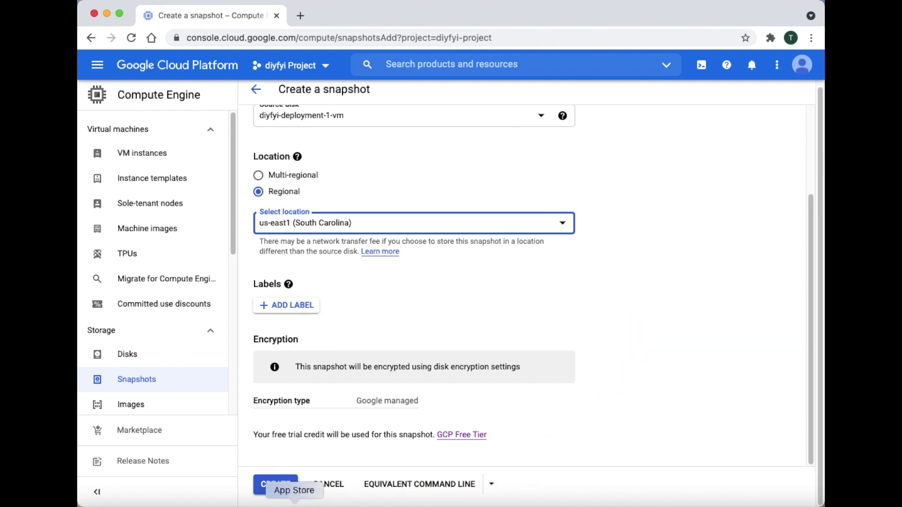
click(297, 491)
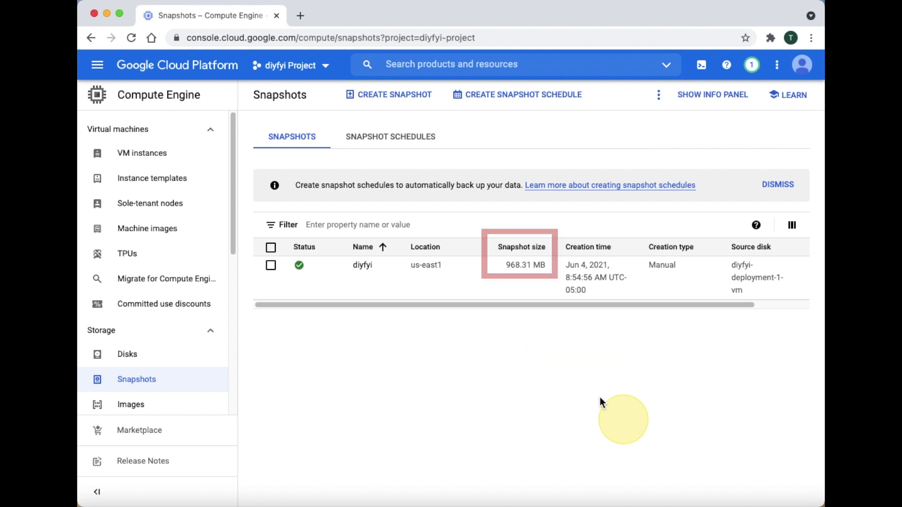
- Open the details of the diyfyi snapshot and delete it
click(270, 265)
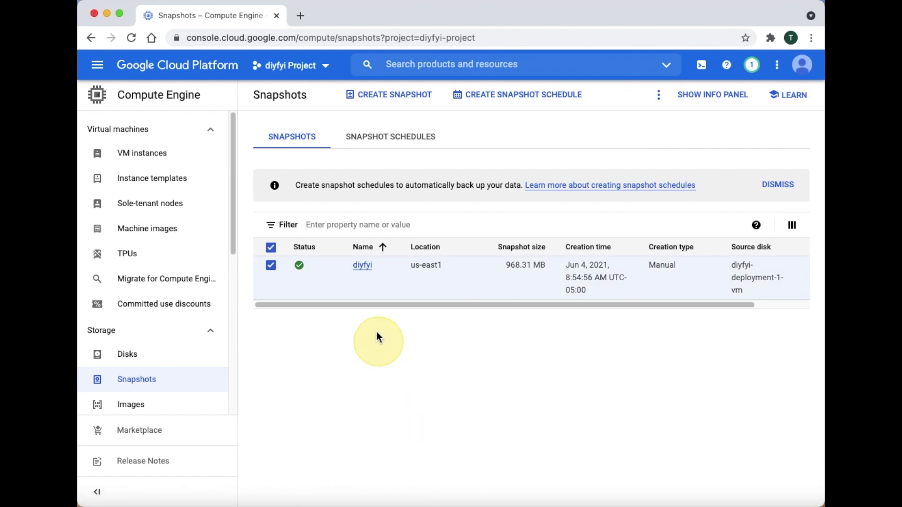
click(365, 272)
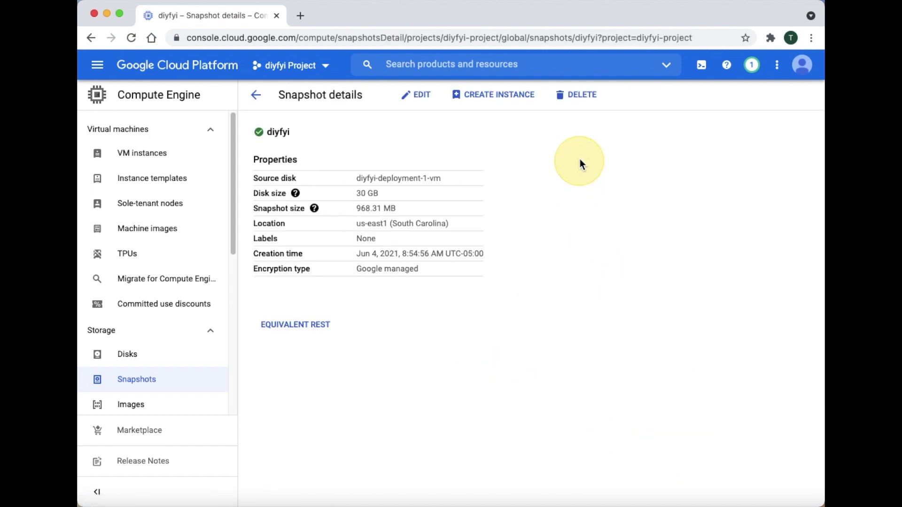
click(567, 106)
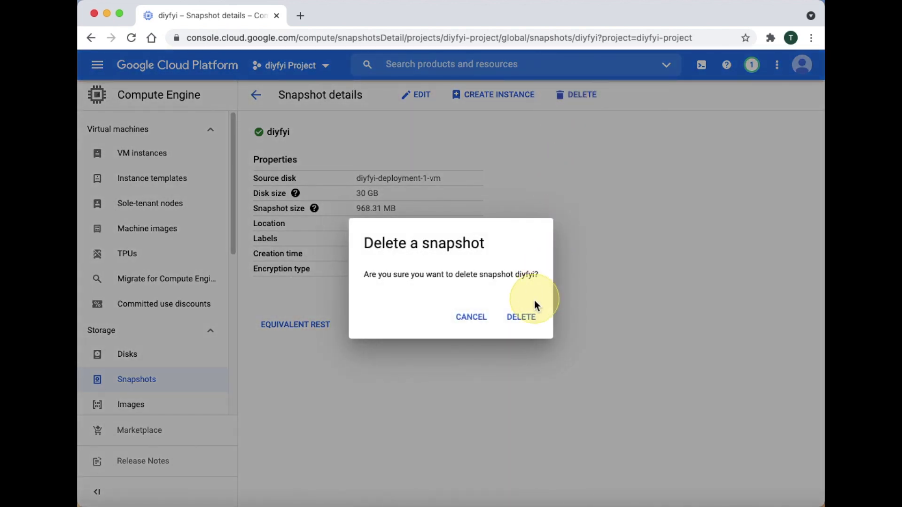
click(529, 318)
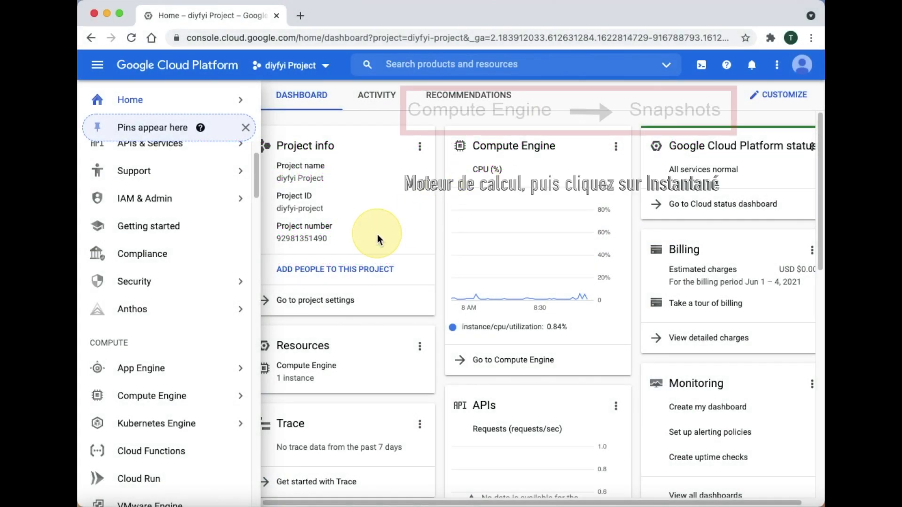
- Go from the project dashboard to the Compute Engine snapshots and open the details of snapshot diyfyi-1
click(218, 226)
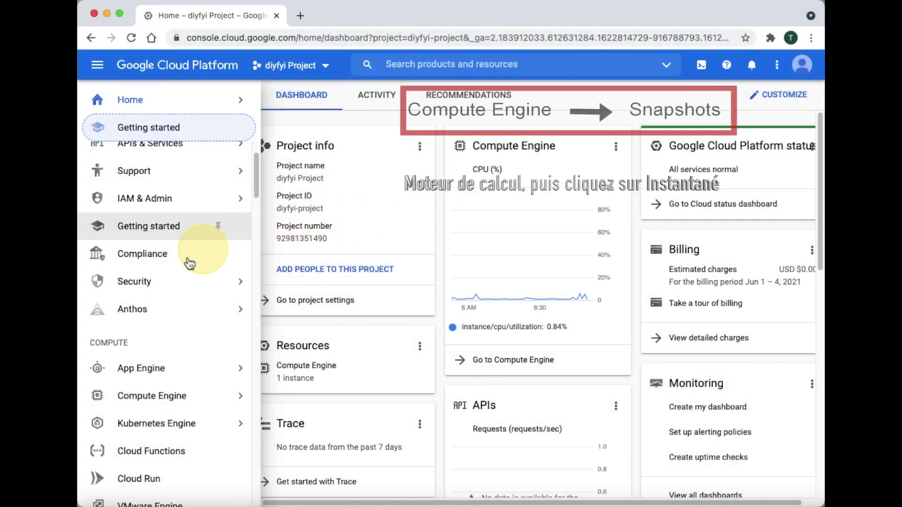
mouse_move(141, 399)
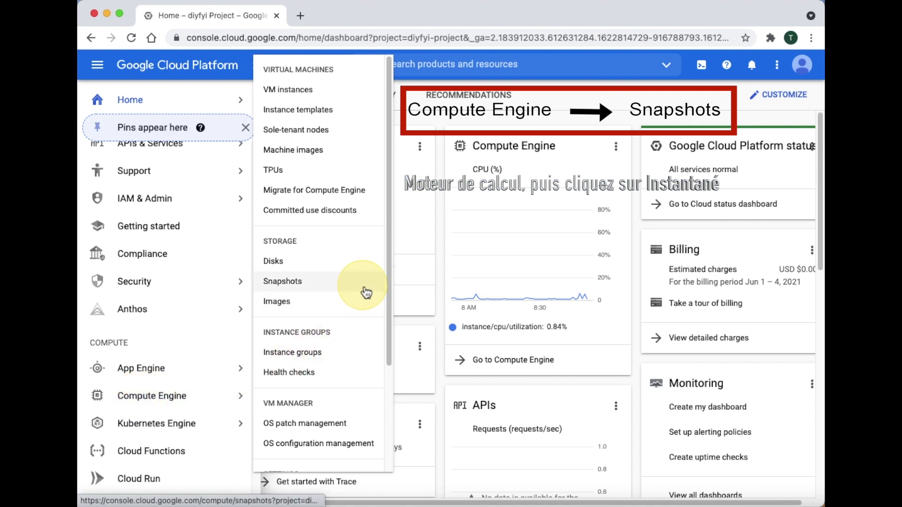
click(365, 291)
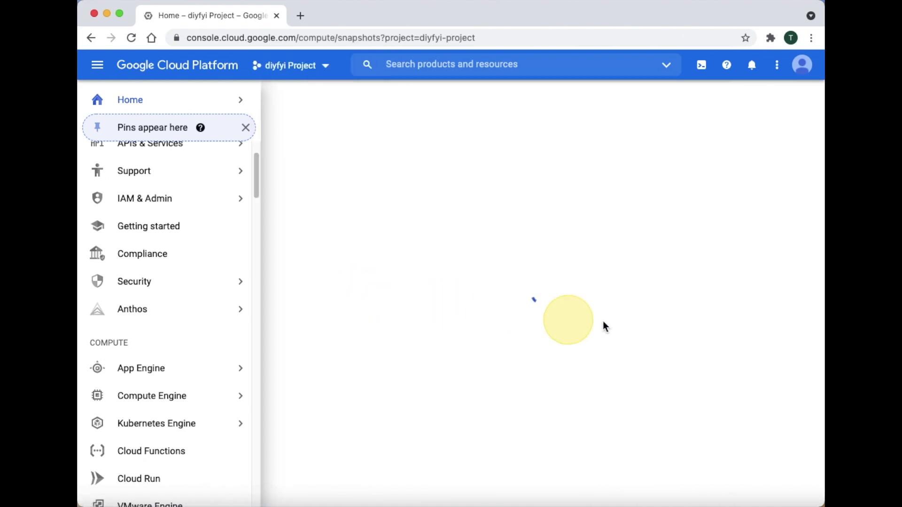
click(363, 276)
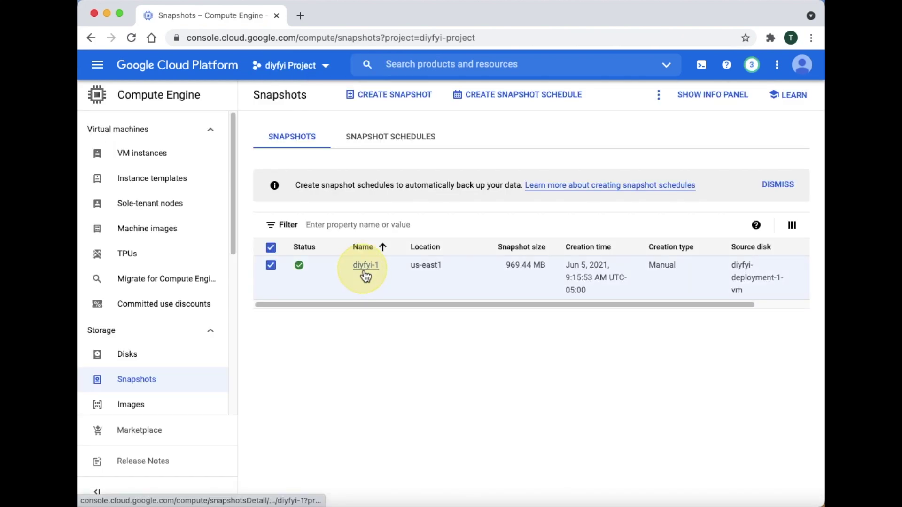
click(365, 275)
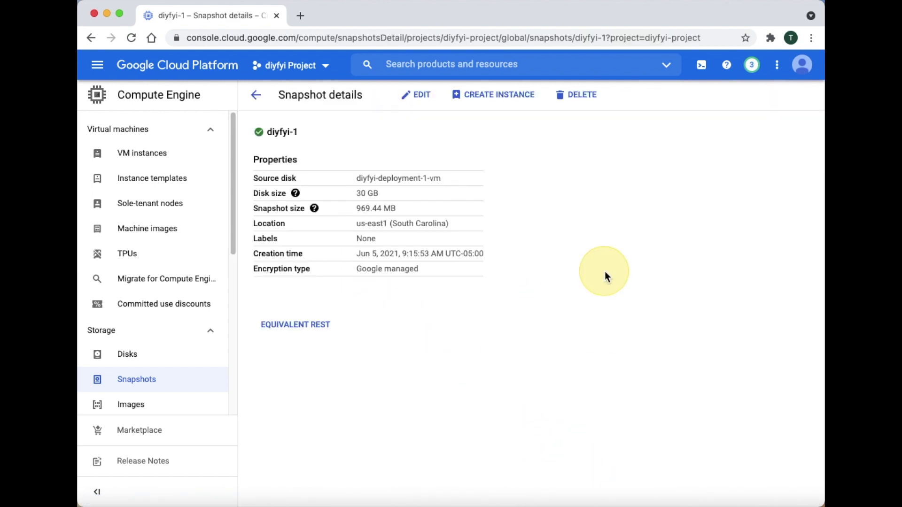
- Start creating a VM instance from the diyfyi-1 snapshot and name it diyfyi-fix
click(513, 107)
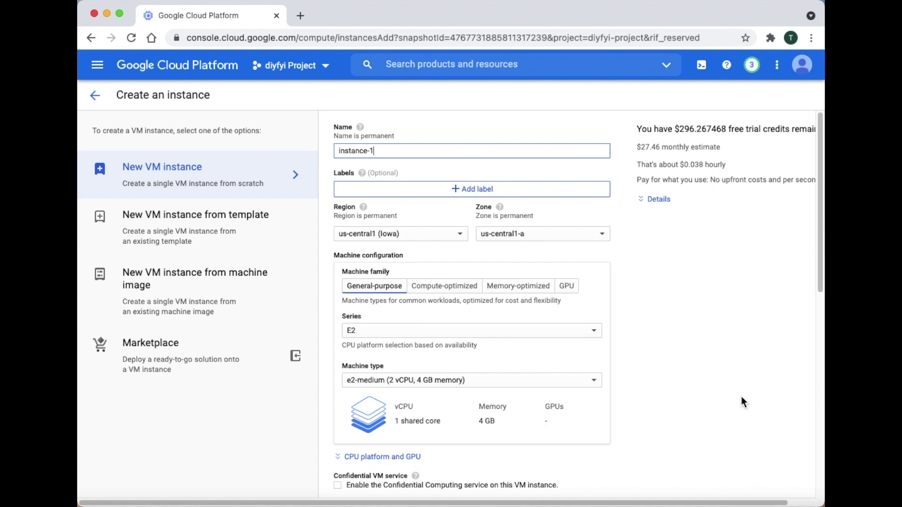
key(super+a)
key(BackSpace)
text(d)
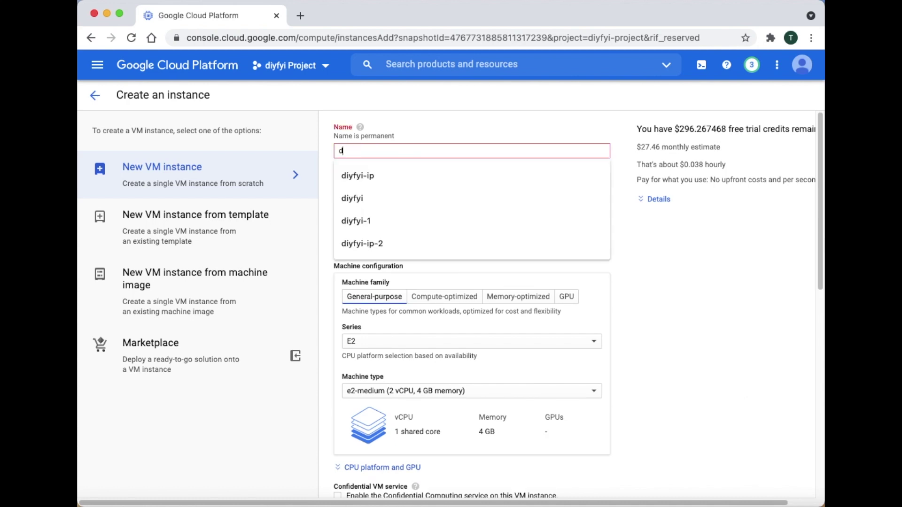
text(iyfy)
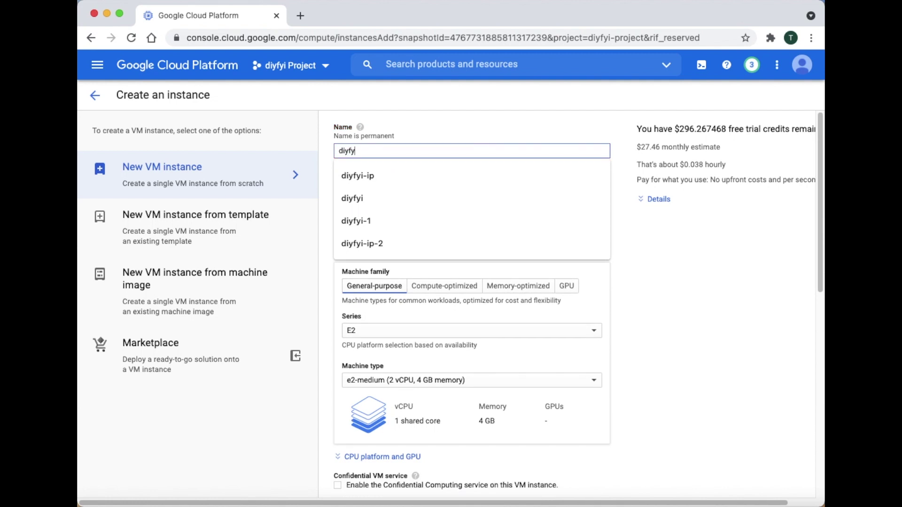
text(i-fix)
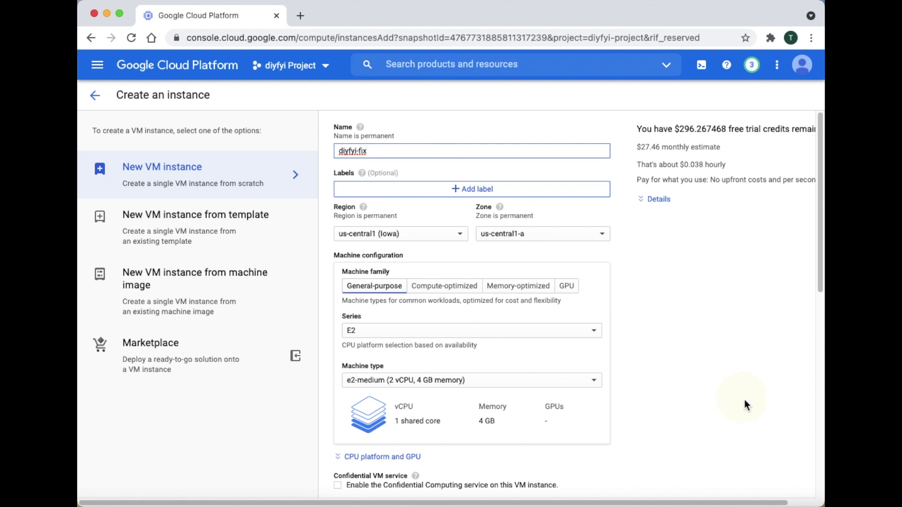
- Review the region and zone options available for the new instance
click(469, 245)
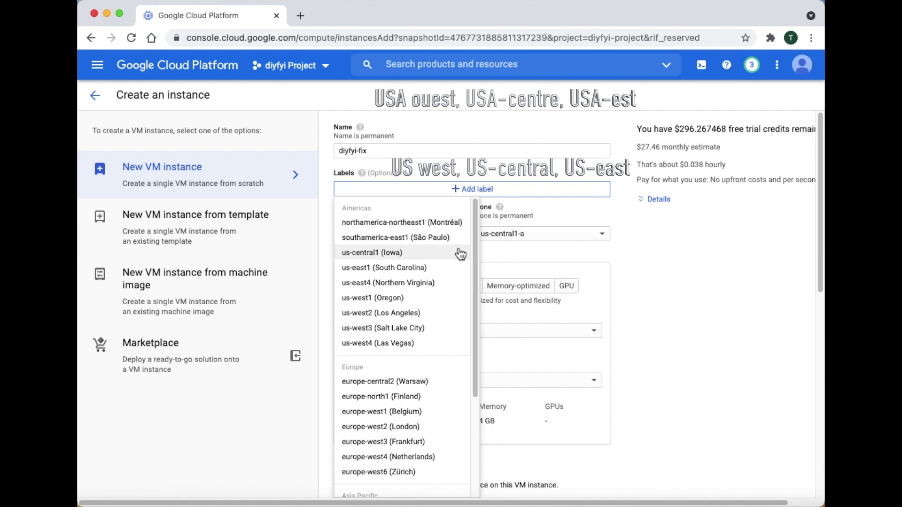
click(488, 261)
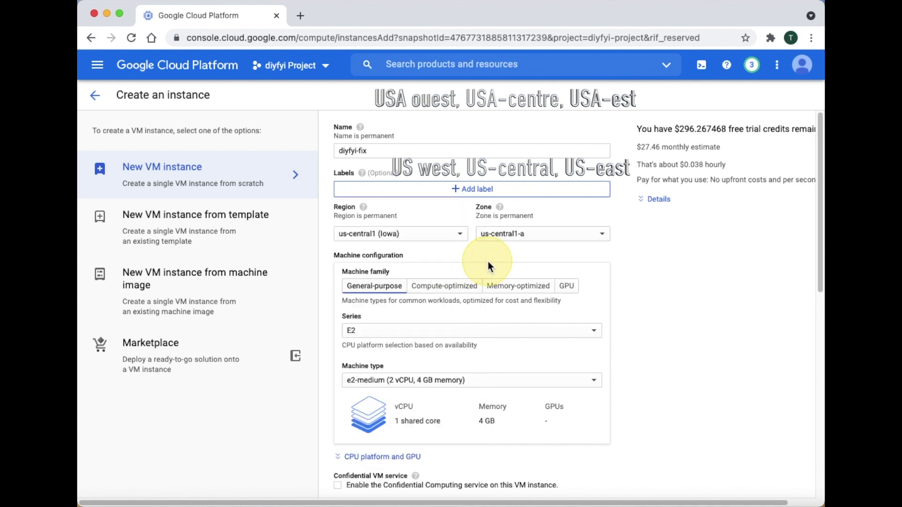
click(590, 238)
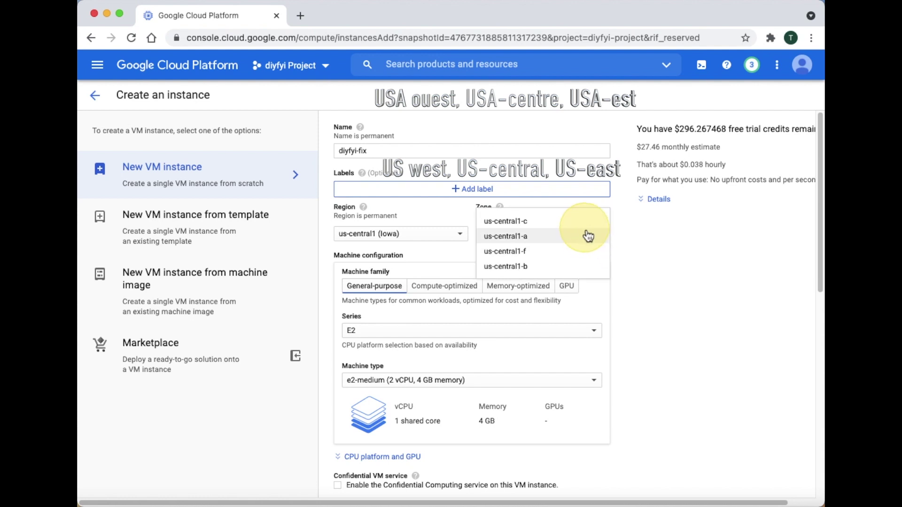
click(648, 262)
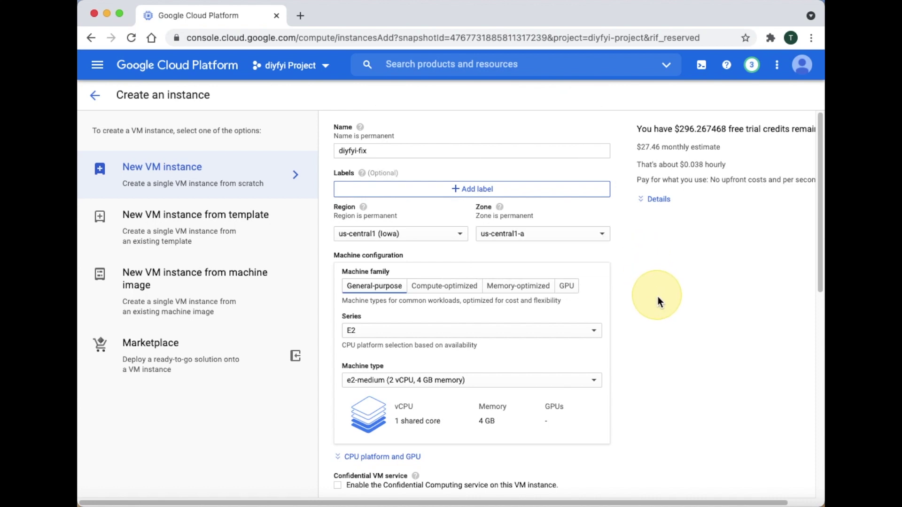
- Set the instance's machine configuration to the N1 series with the f1-micro machine type
scroll(657, 302, down, 2)
scroll(657, 302, down, 2)
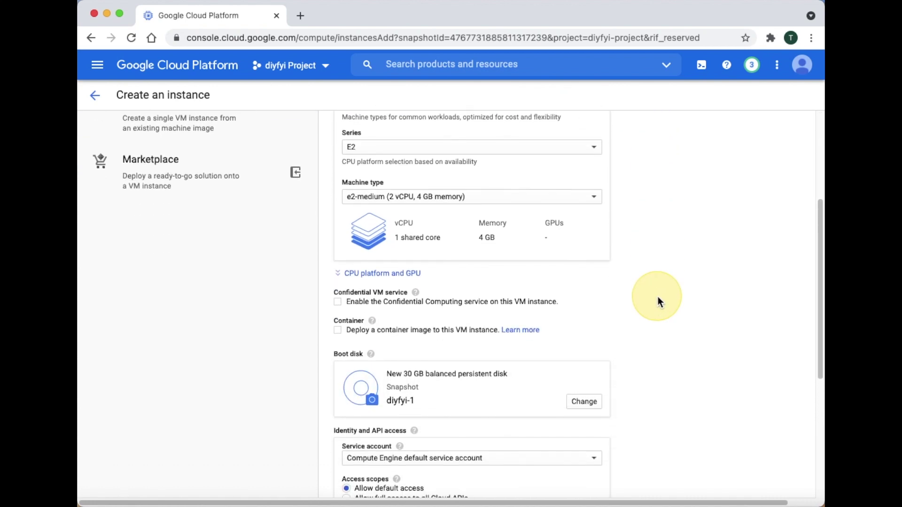
scroll(657, 303, up, 4)
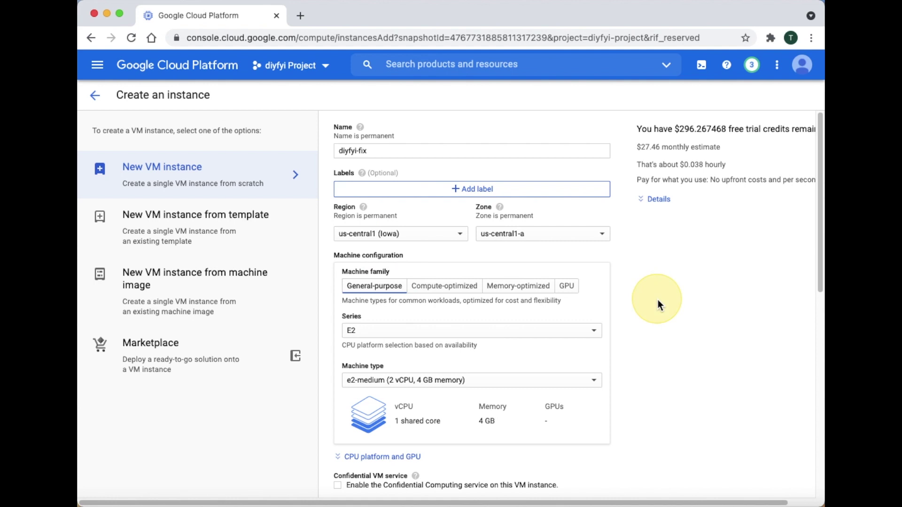
click(596, 335)
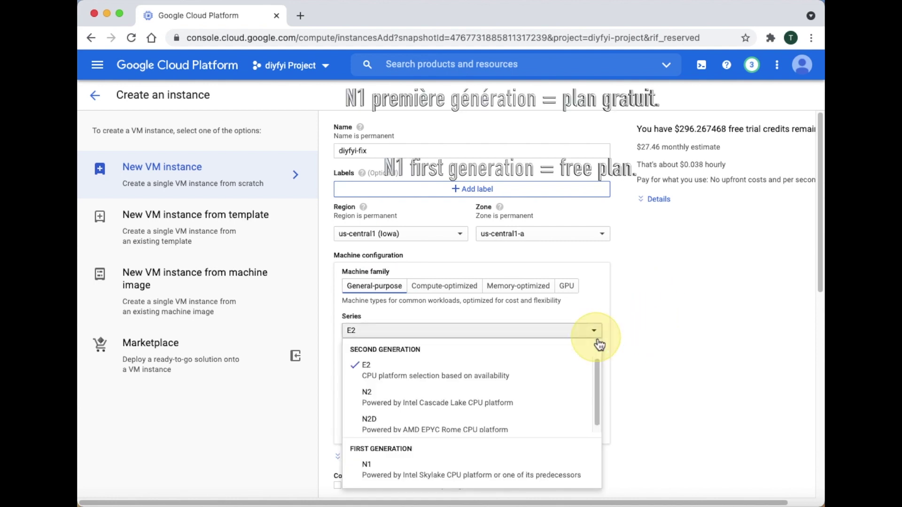
click(538, 482)
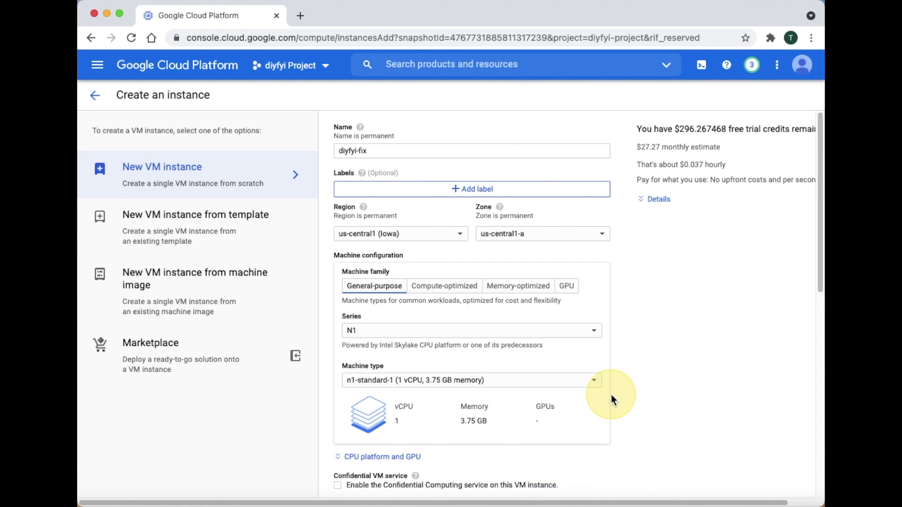
click(597, 383)
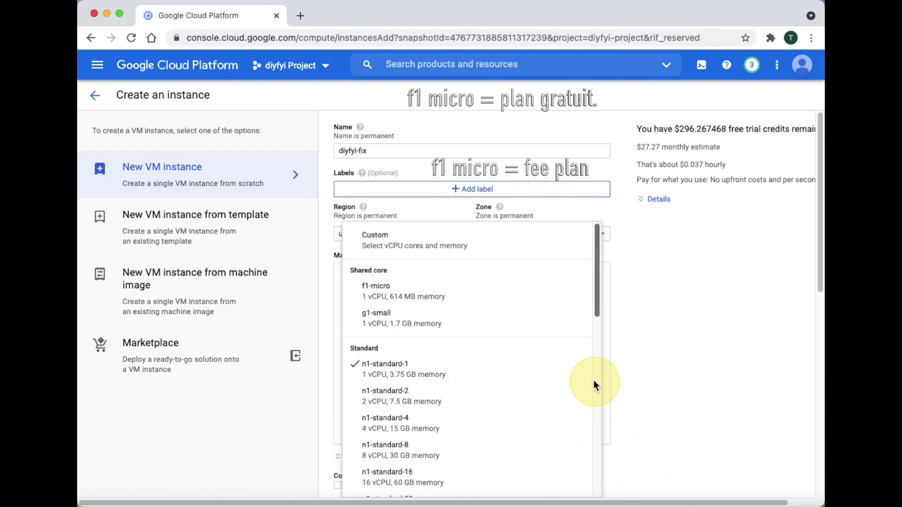
click(534, 303)
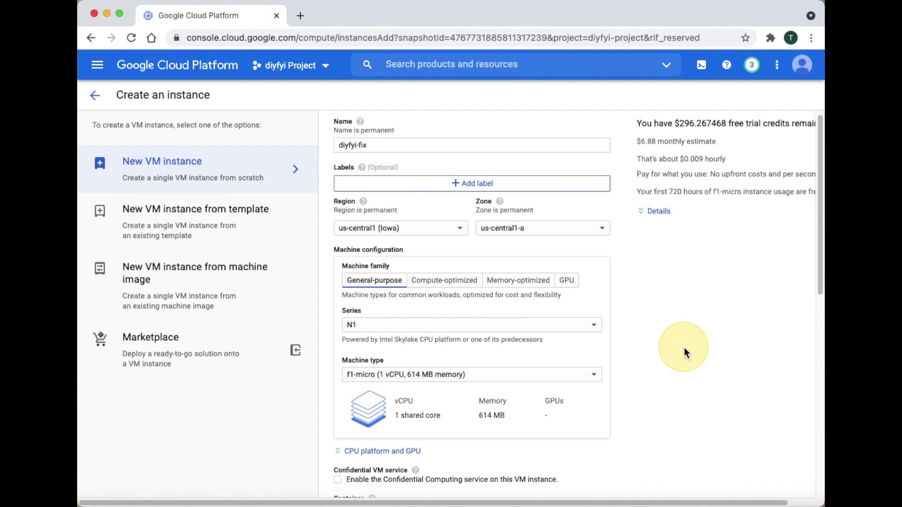
- Select the diyfyi-1 snapshot as the boot disk source, keeping the 30 GB balanced persistent disk
scroll(684, 353, down, 3)
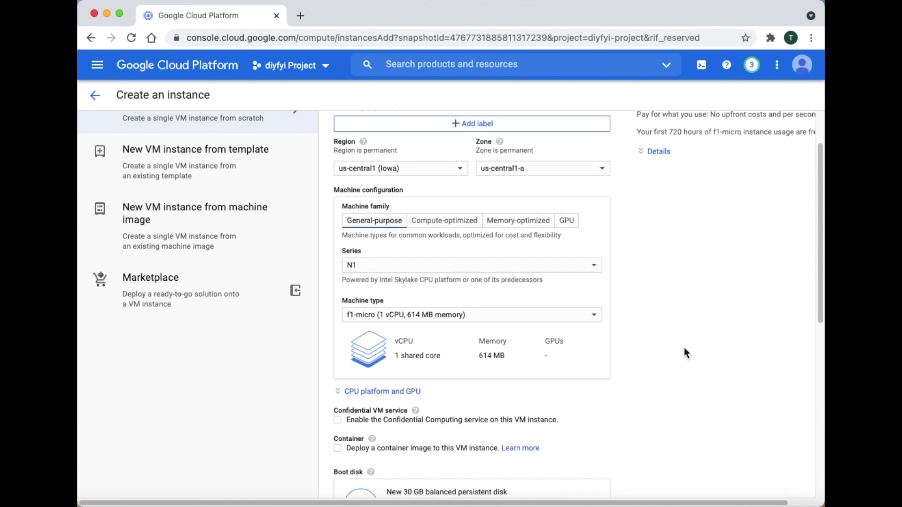
scroll(684, 348, down, 5)
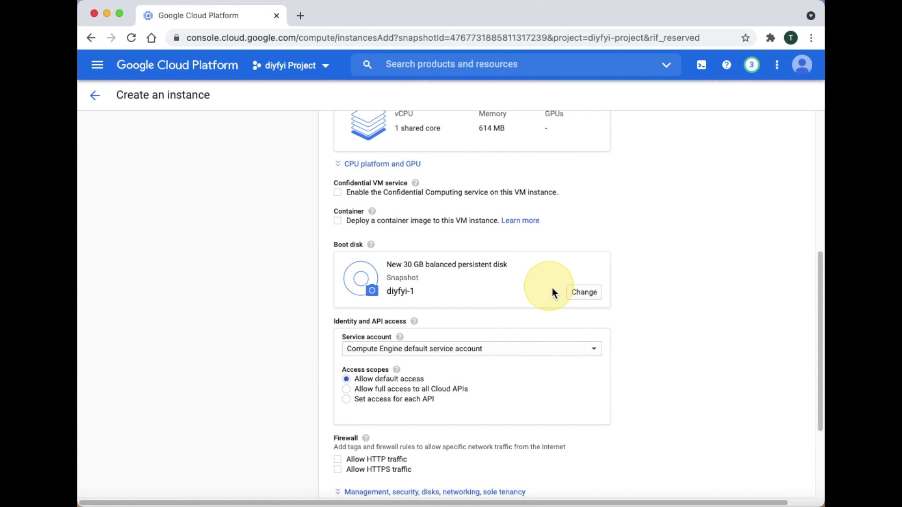
click(578, 292)
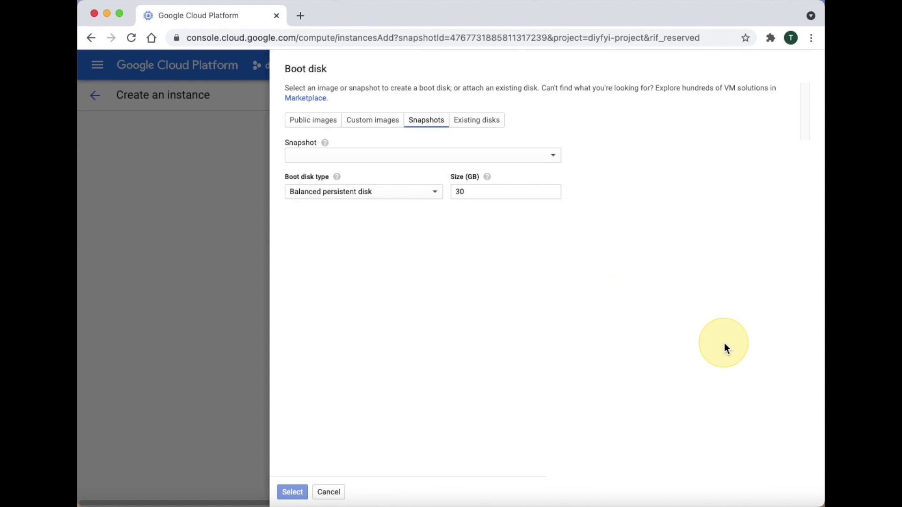
click(562, 162)
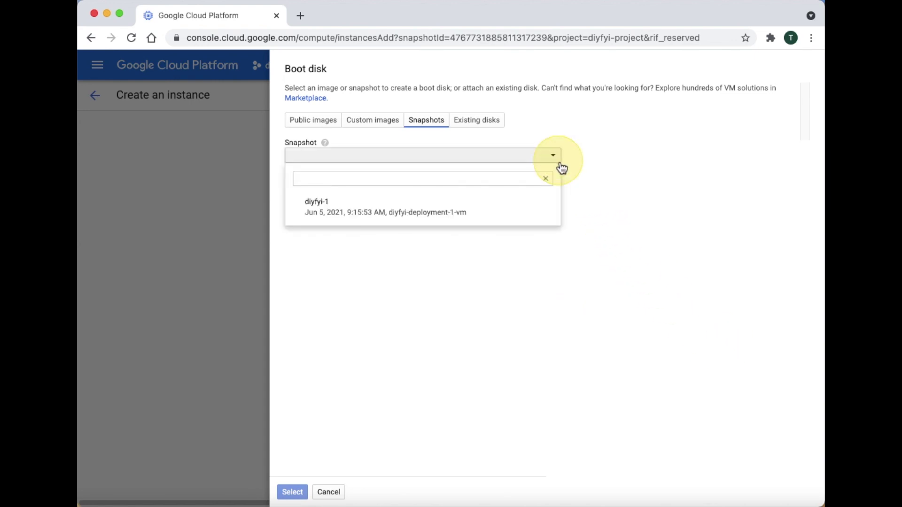
click(545, 216)
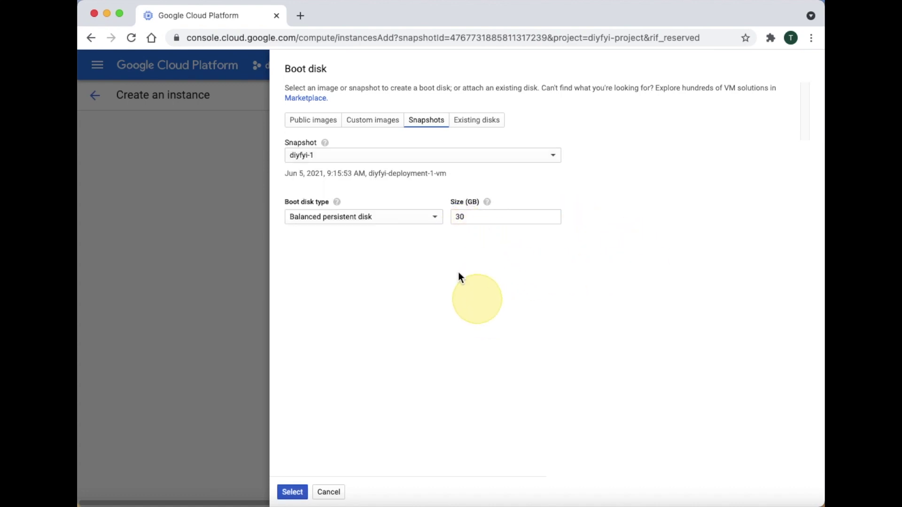
click(435, 220)
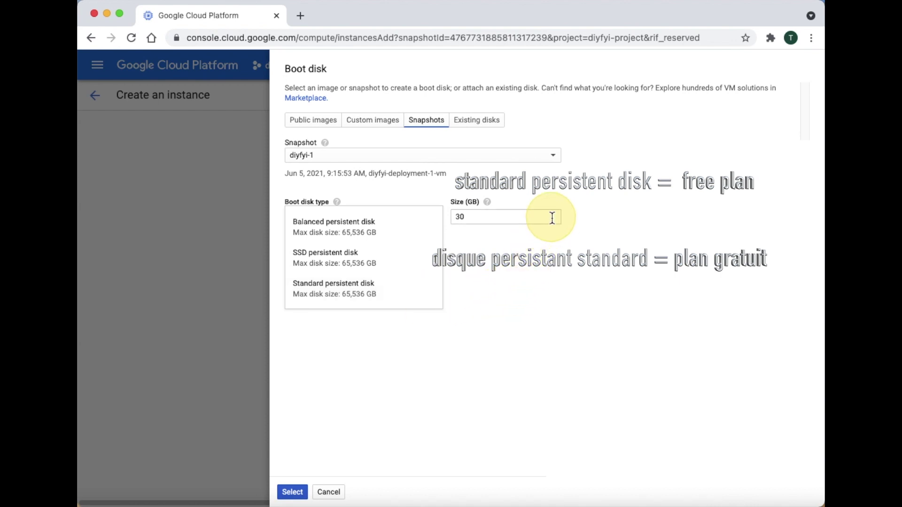
click(587, 217)
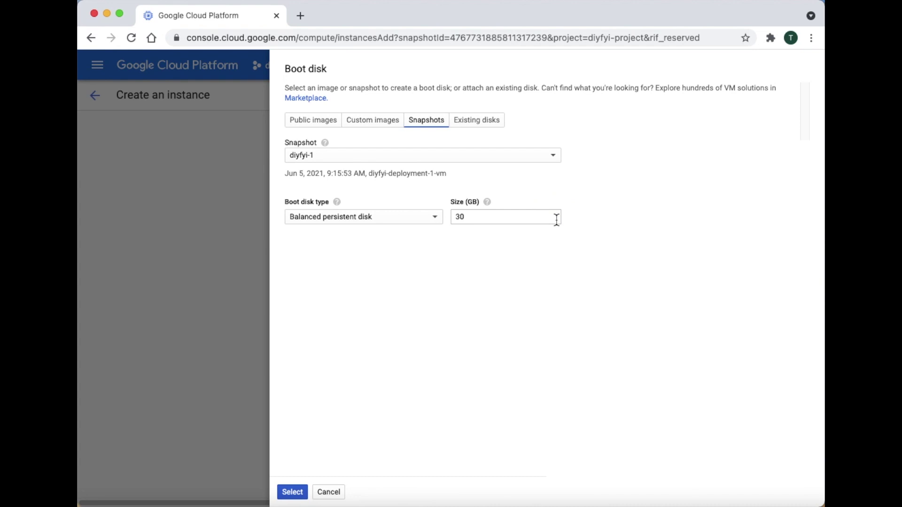
click(292, 493)
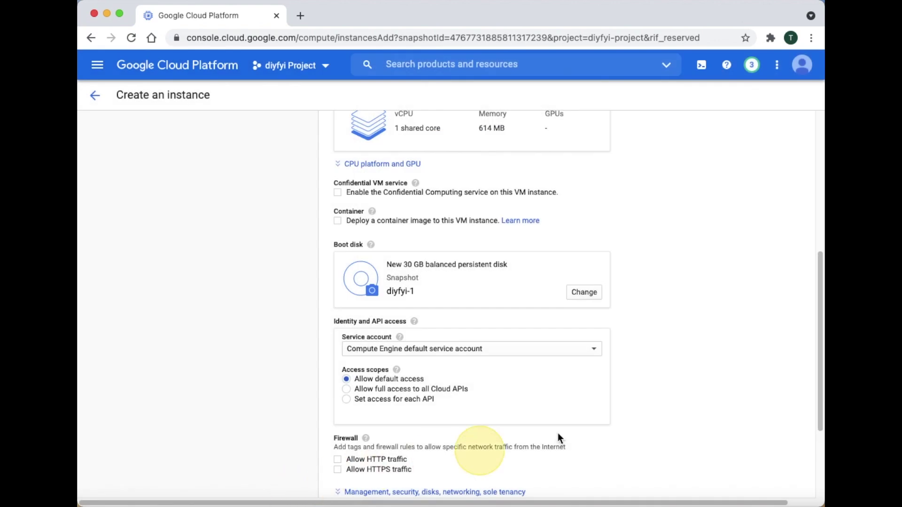
- Allow HTTP and HTTPS traffic through the firewall and create the diyfyi-fix instance
scroll(663, 415, down, 1)
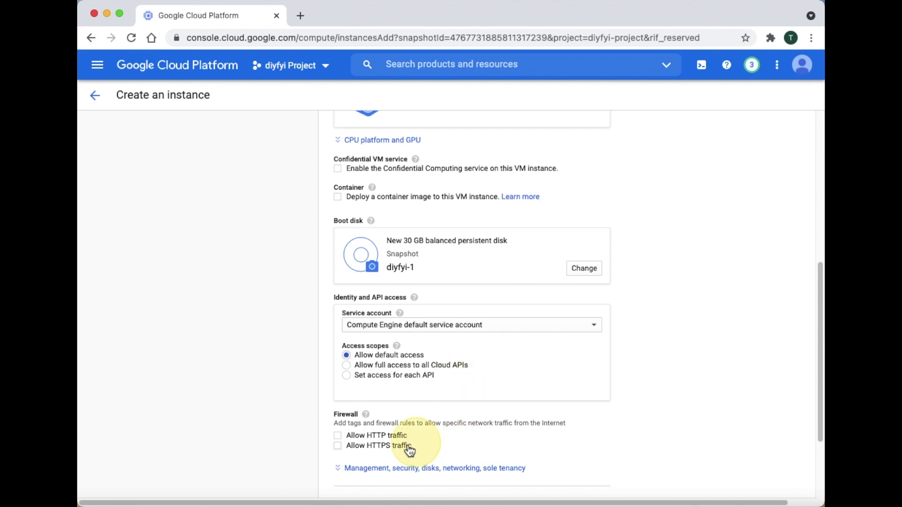
click(375, 436)
click(387, 450)
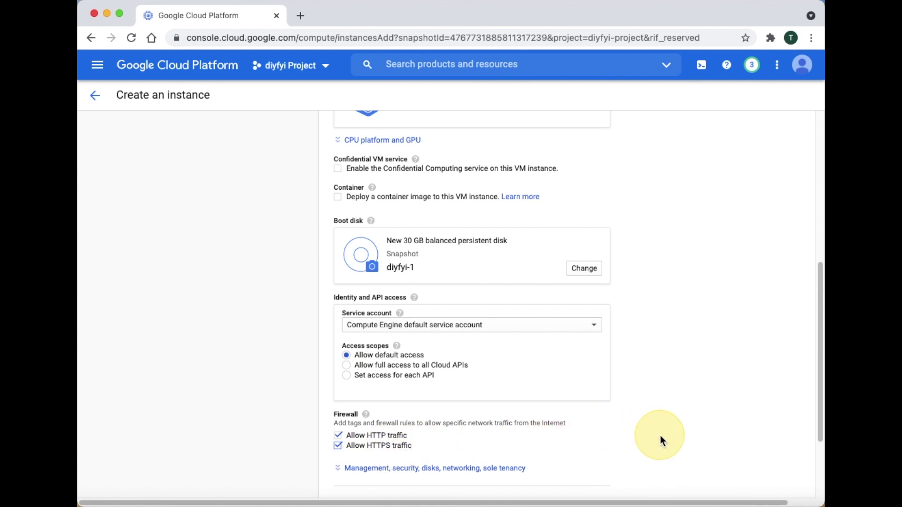
scroll(660, 439, down, 3)
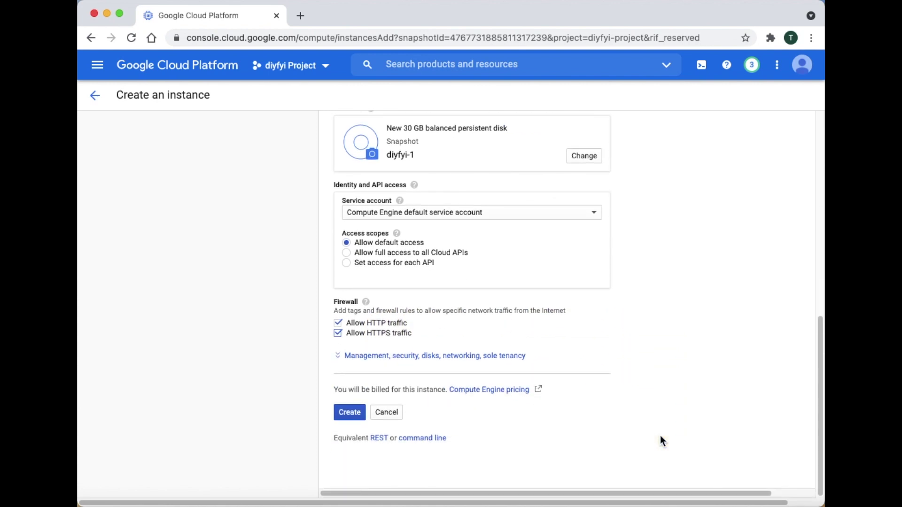
click(362, 420)
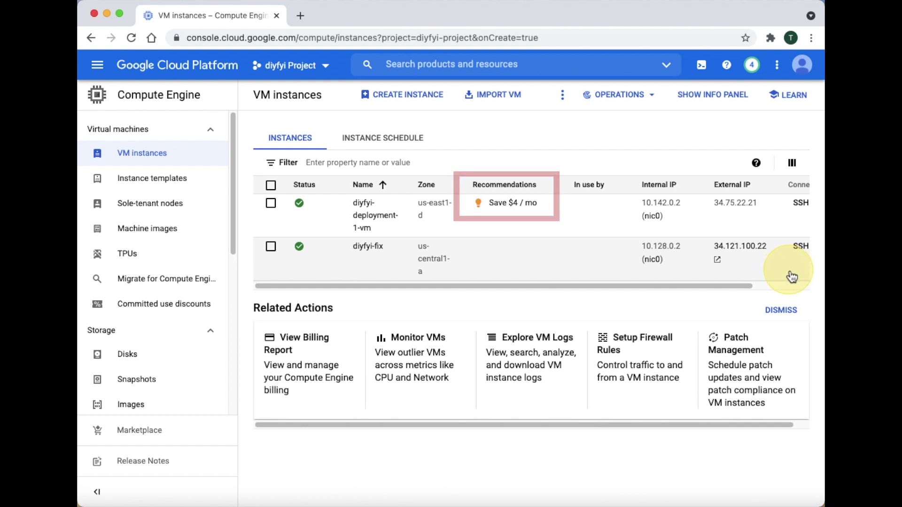
- Copy the external IP address of the diyfyi-fix instance and go to the VPC network's external IP addresses
mouse_move(733, 266)
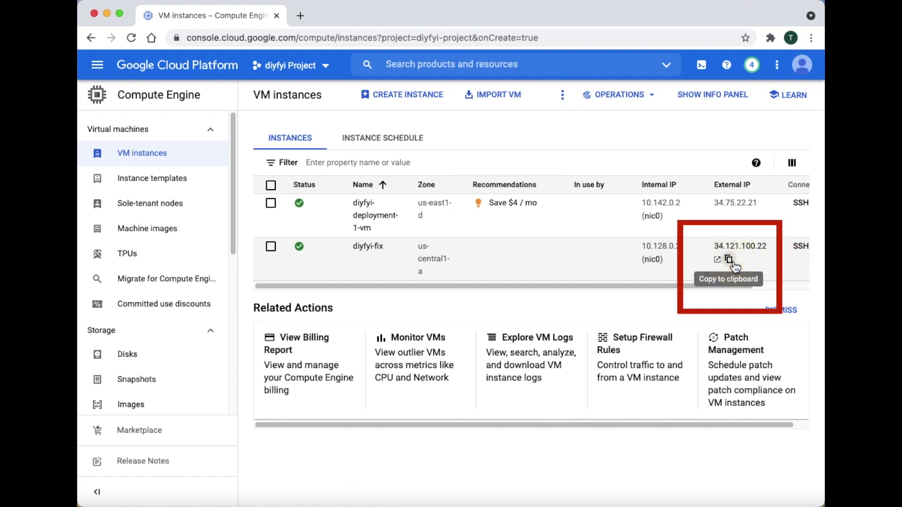
click(732, 264)
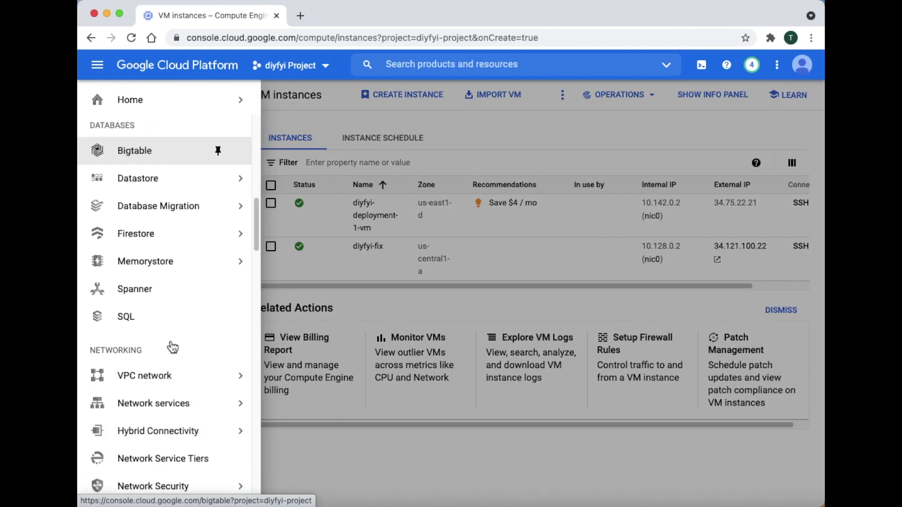
click(179, 376)
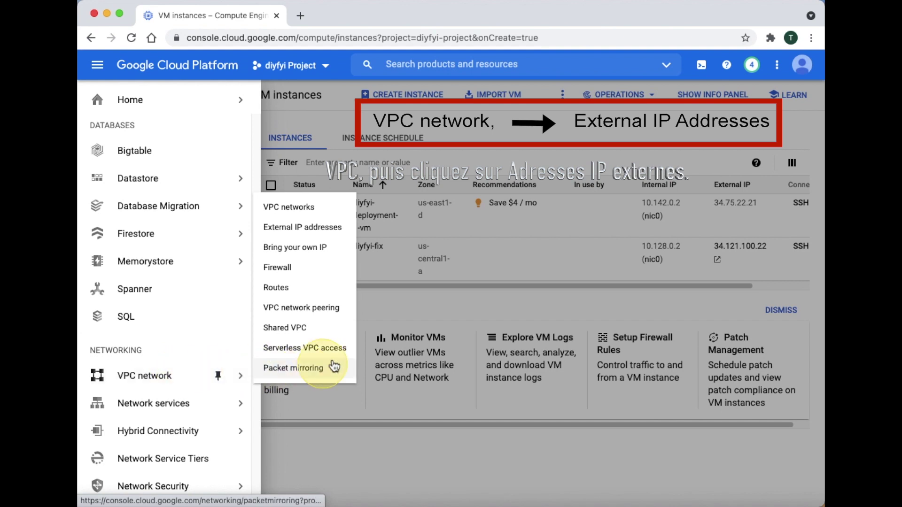
click(342, 229)
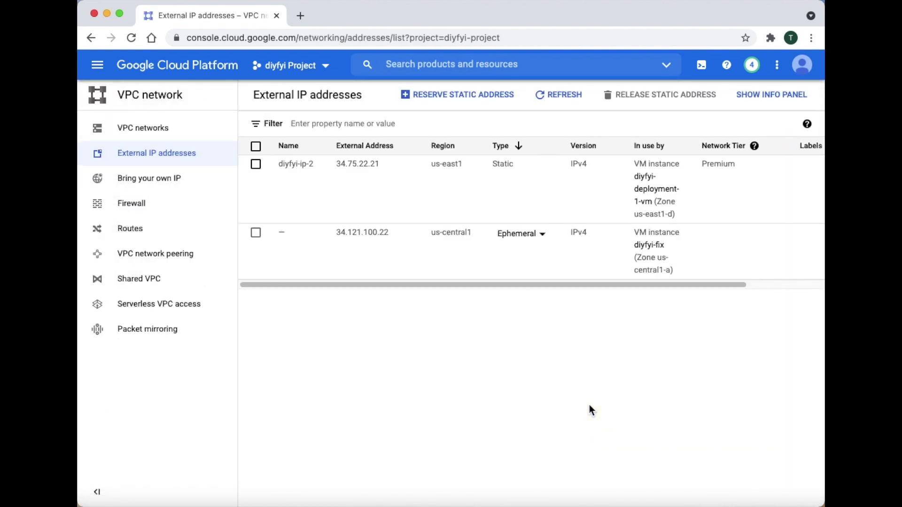
- Change the diyfyi-fix instance's ephemeral address to static, reserving it under the name diyfyi-fix
click(542, 235)
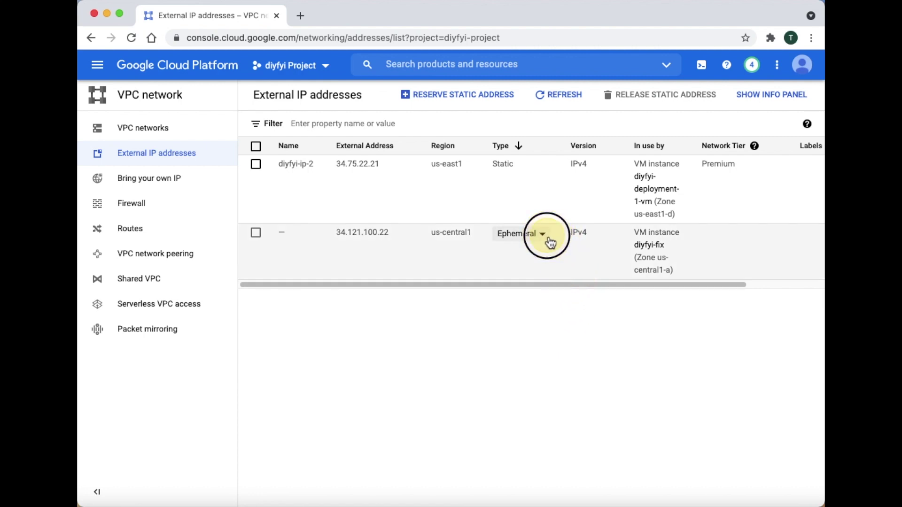
click(540, 248)
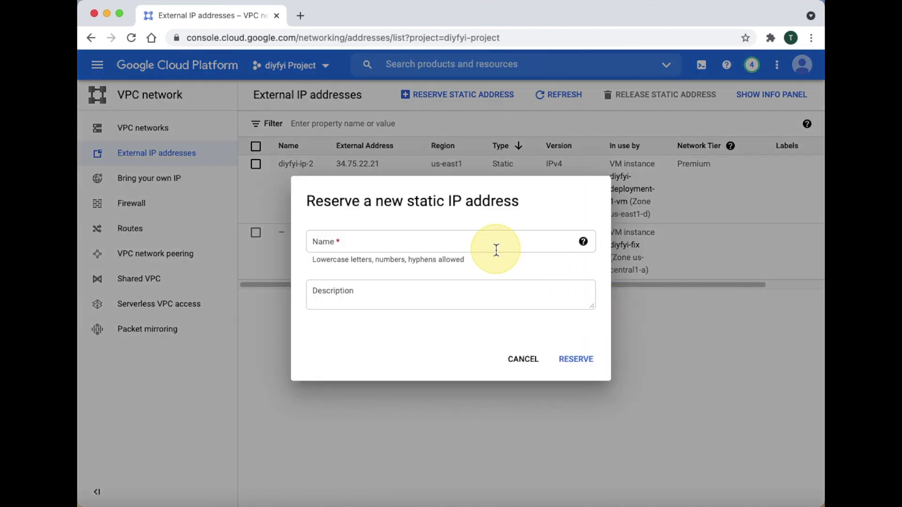
click(497, 242)
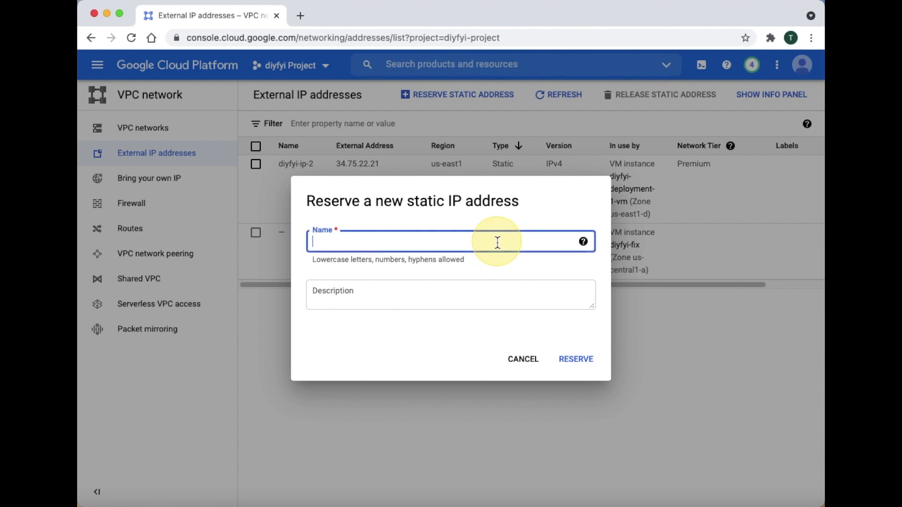
text(di)
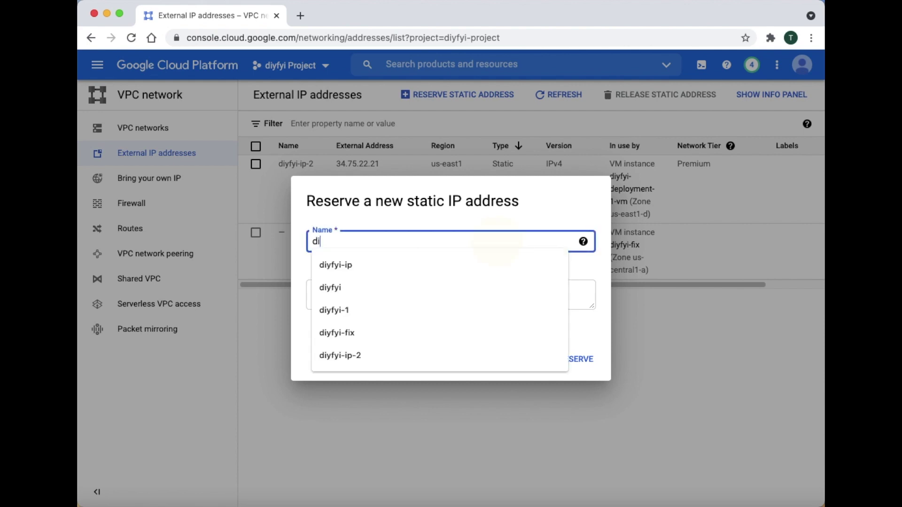
text(yfyi-fix)
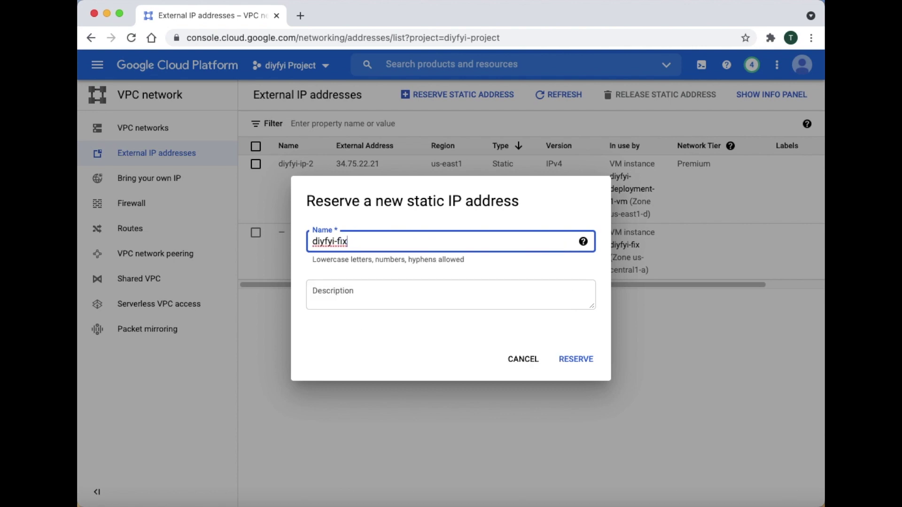
click(565, 362)
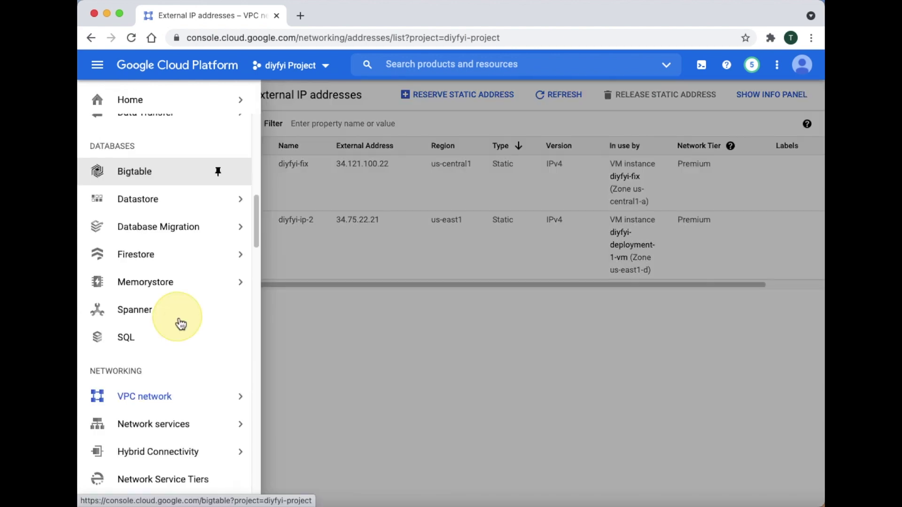
- Go to Cloud DNS under Network services and open the details of the diyfyi-dns-2 zone
scroll(177, 322, down, 3)
mouse_move(184, 339)
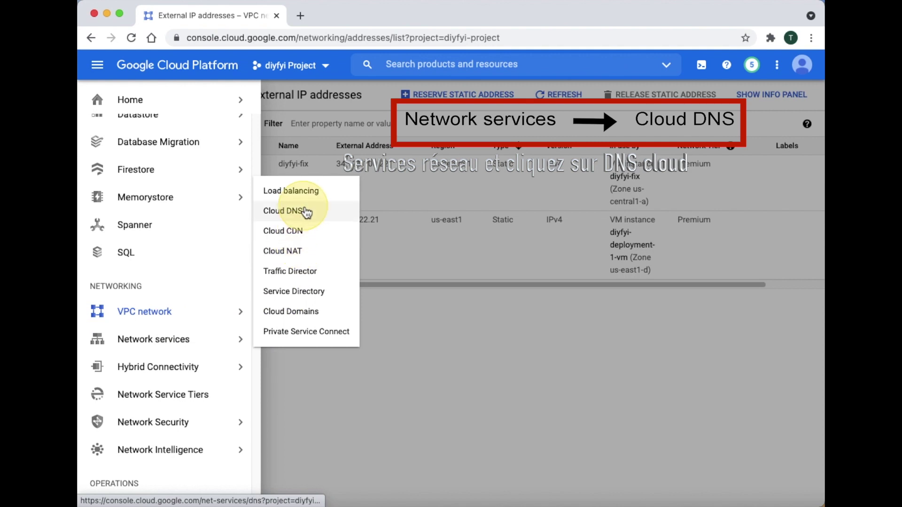
click(329, 216)
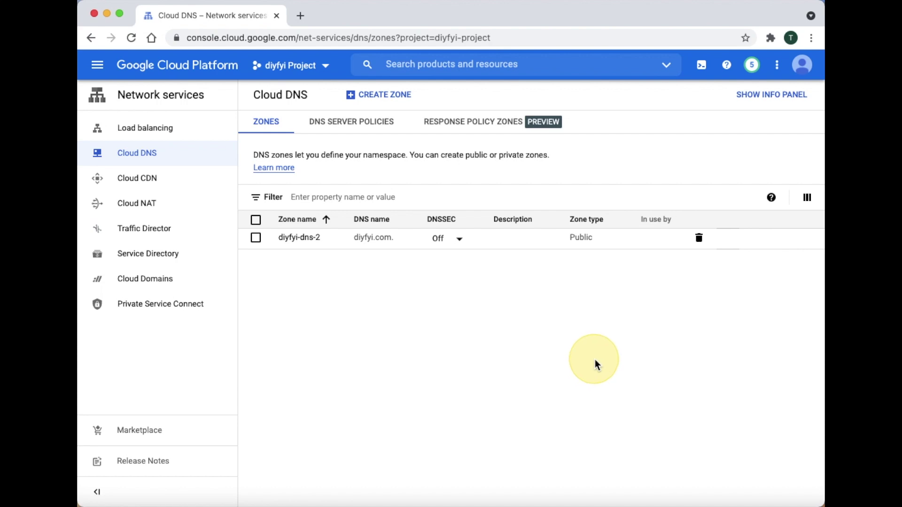
click(314, 241)
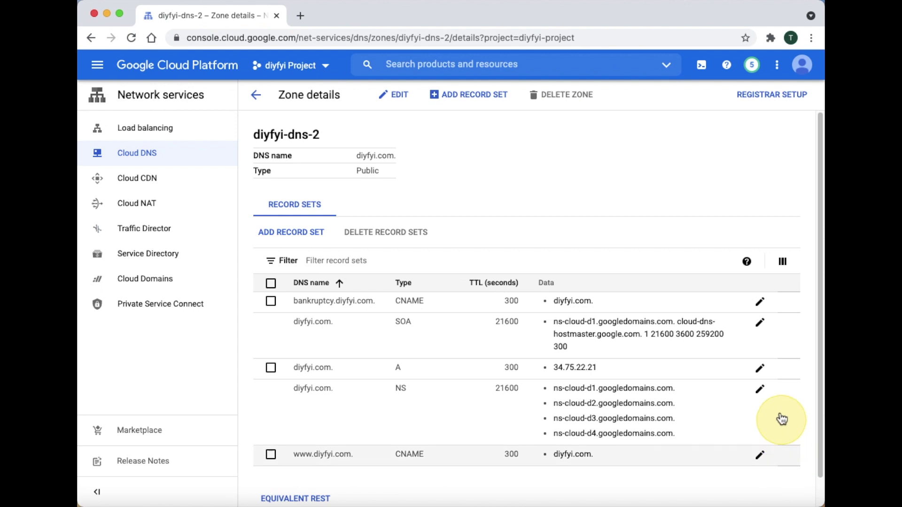
- Replace the IPv4 address of the diyfyi.com A record with the copied address 34.121.100.22 and save the record set
click(761, 374)
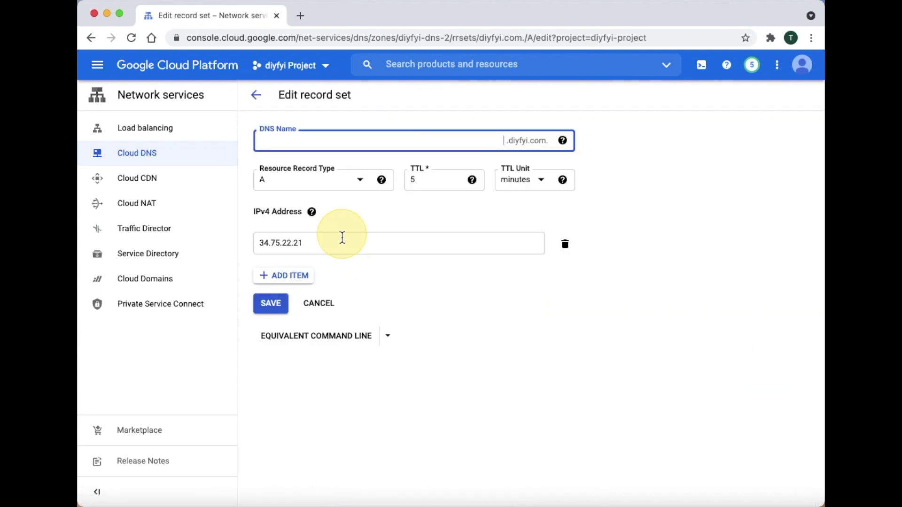
triple_click(338, 242)
right_click(339, 242)
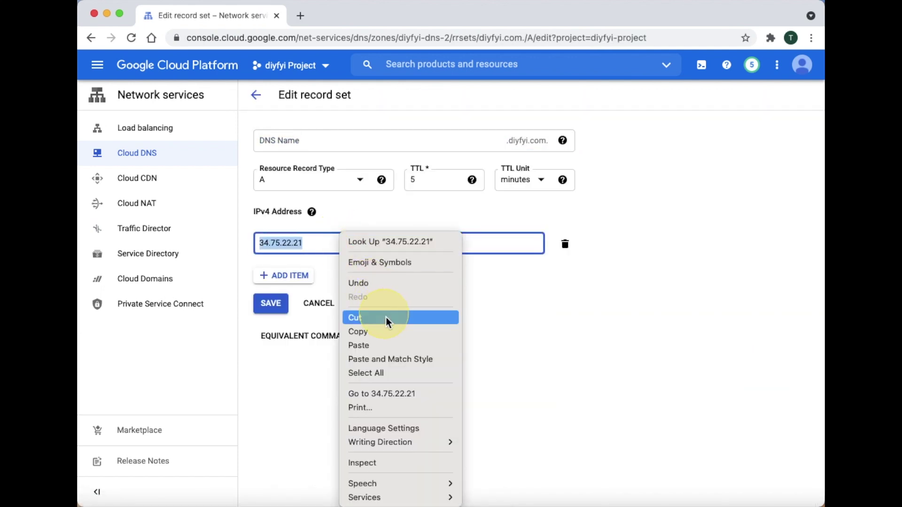
click(396, 346)
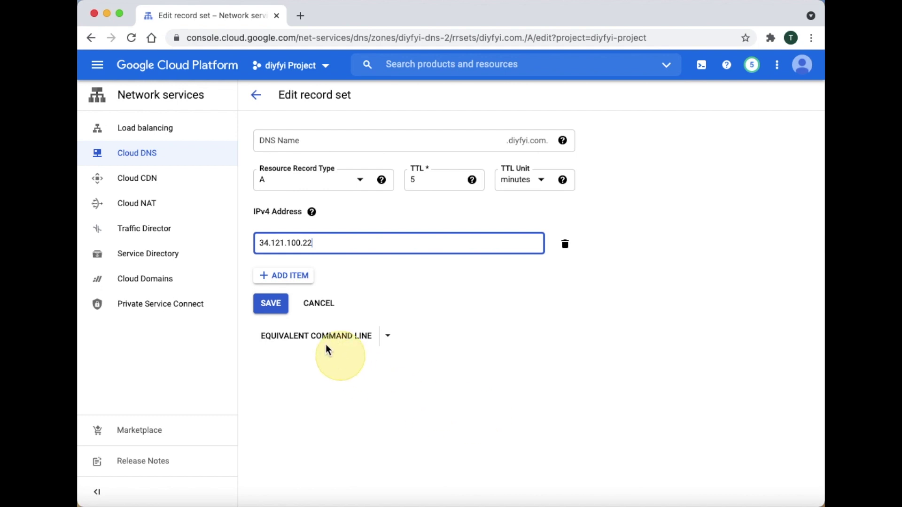
click(284, 310)
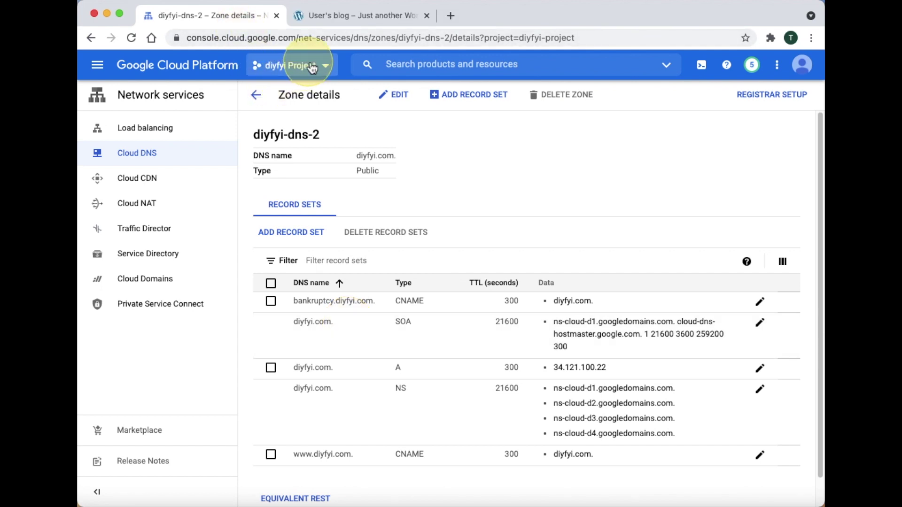
- Open the copied address 34.121.100.22 in the browser tab showing the blog to check the site on the new instance
click(333, 16)
click(324, 37)
double_click(327, 38)
click(327, 38)
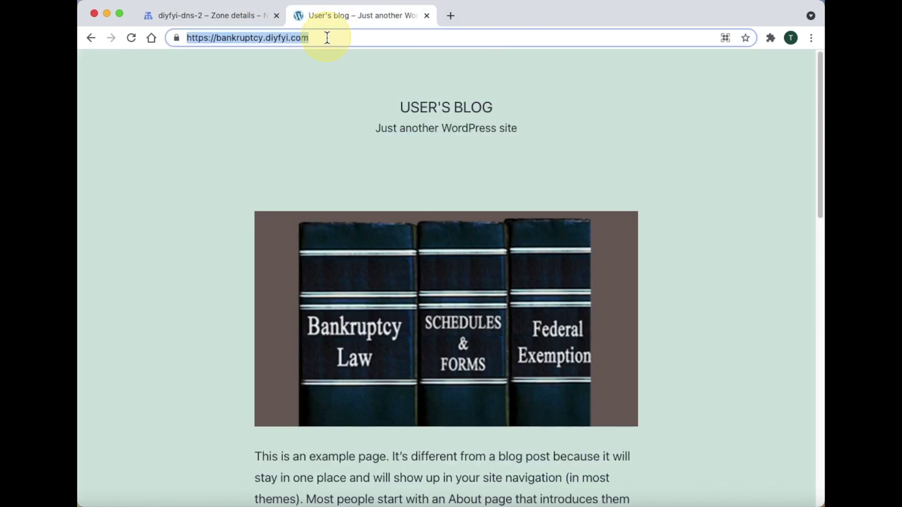
right_click(326, 36)
click(356, 133)
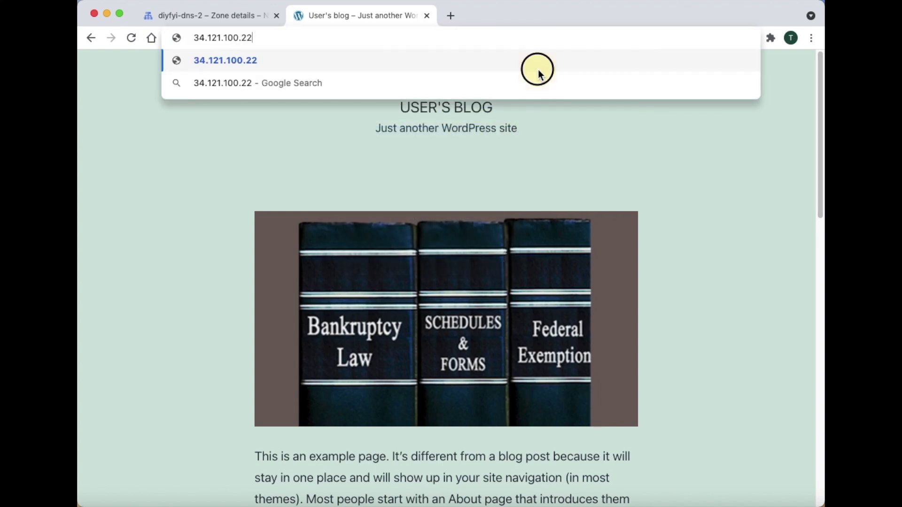
key(Return)
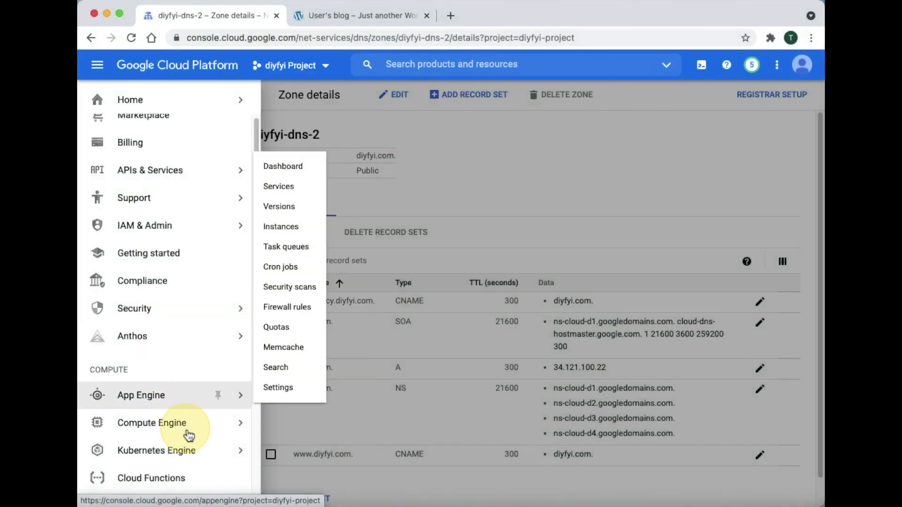
- Go to the Compute Engine VM instances, delete the diyfyi-fix instance and reload the page
mouse_move(188, 431)
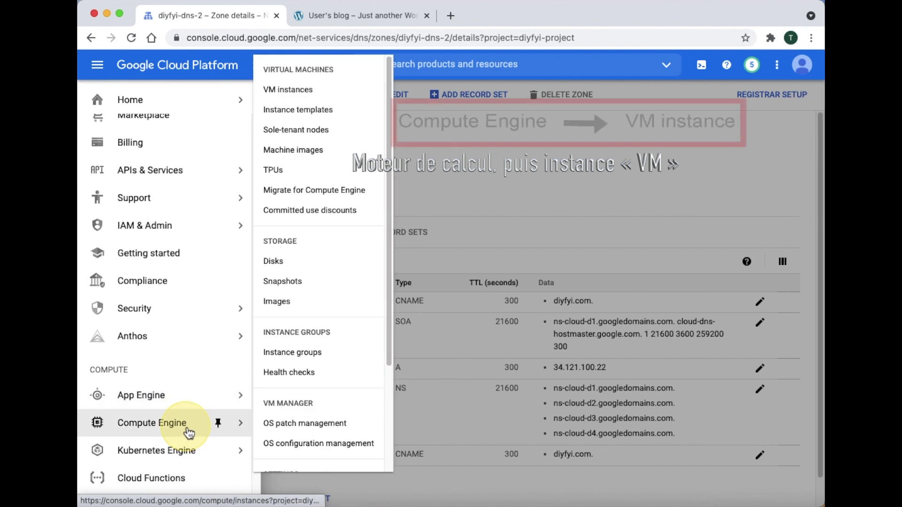
click(349, 96)
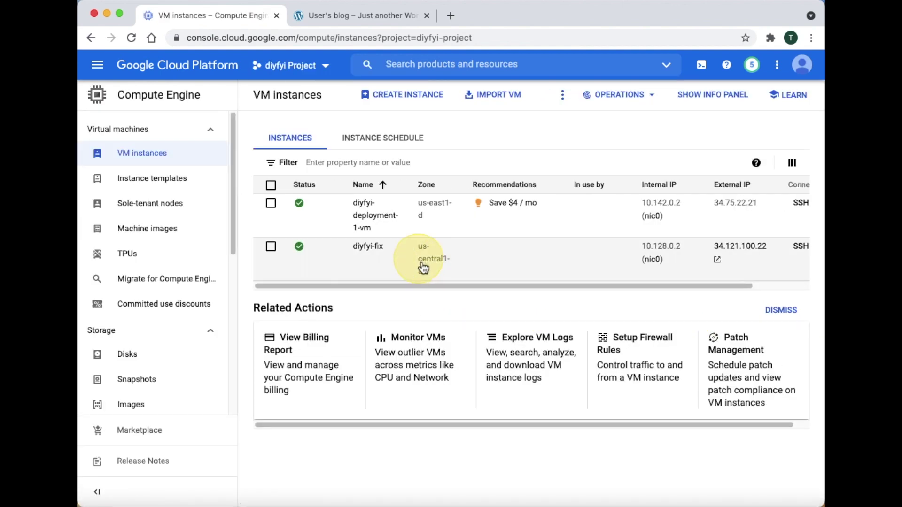
drag(429, 284, 465, 286)
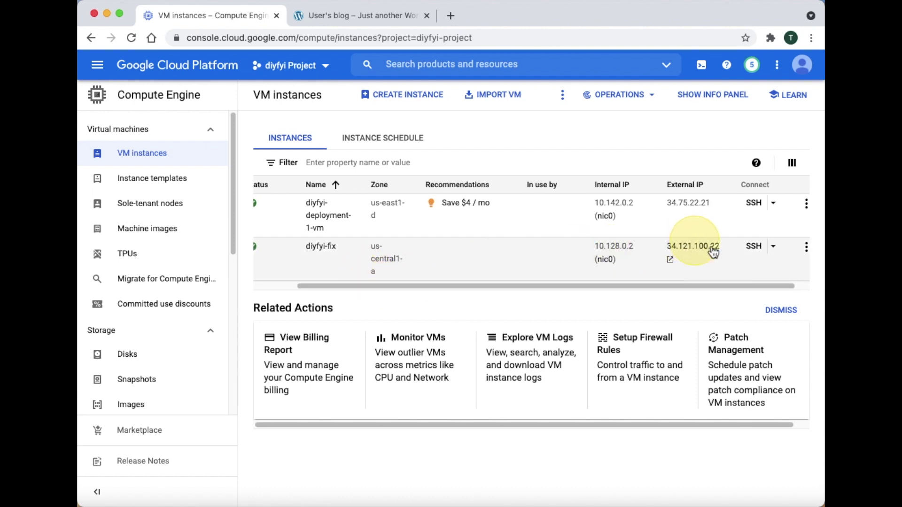
click(806, 247)
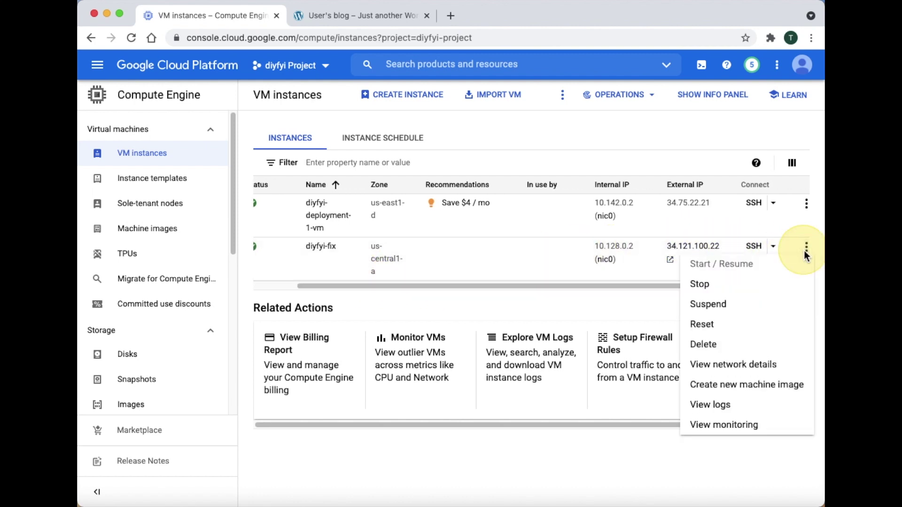
click(768, 348)
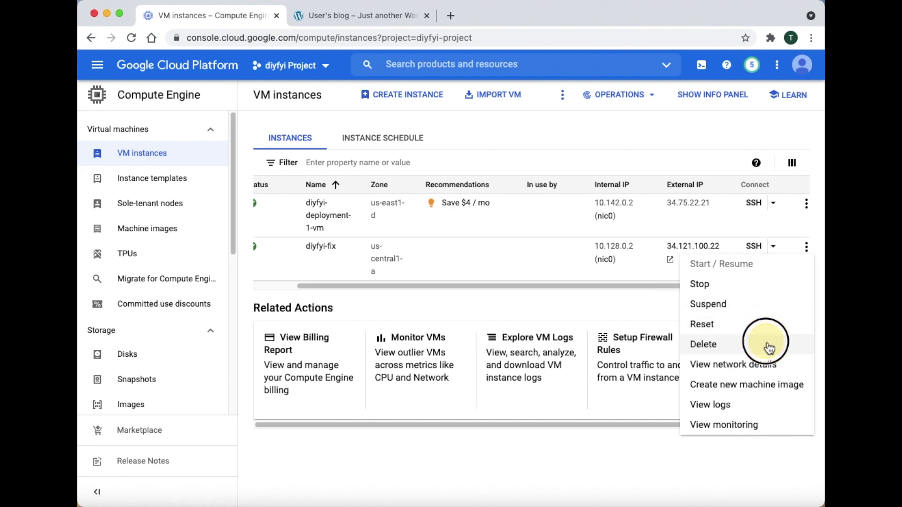
click(613, 331)
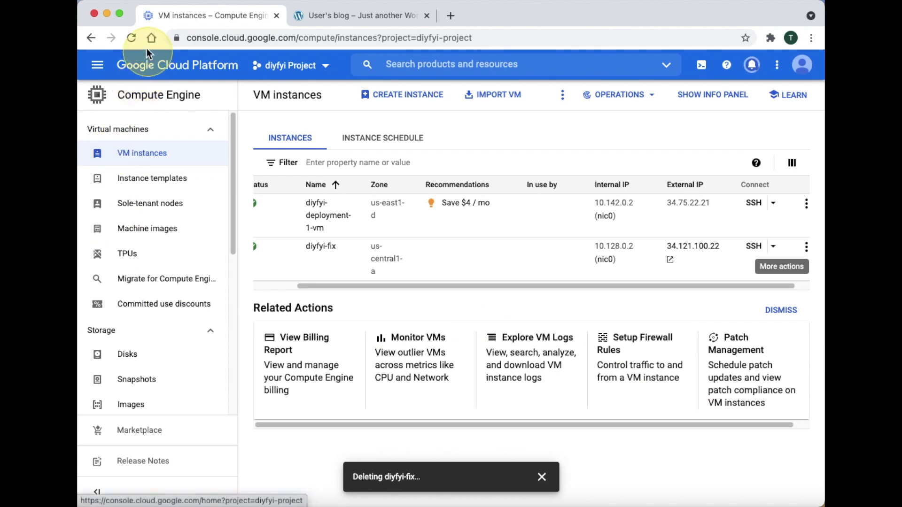
click(131, 37)
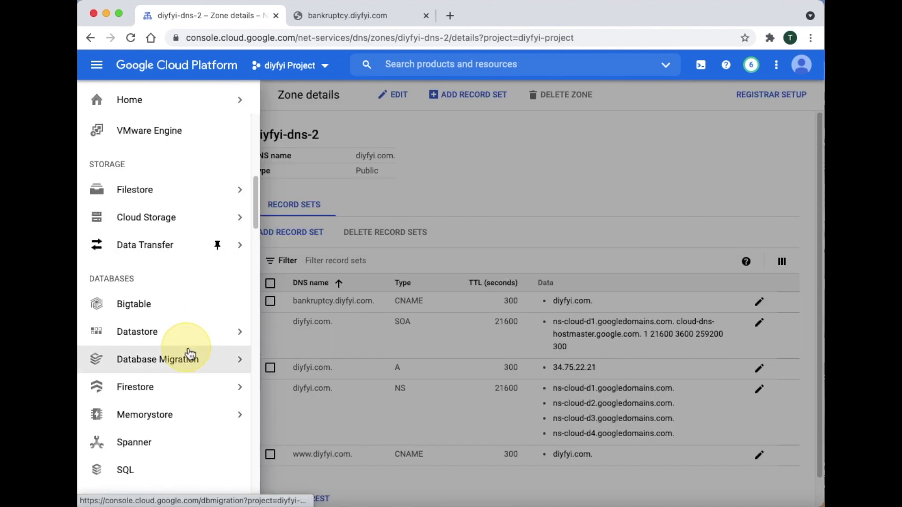
- Go to the VPC network's external IP addresses and release the diyfyi-fix static address, confirming its deletion
scroll(187, 356, down, 5)
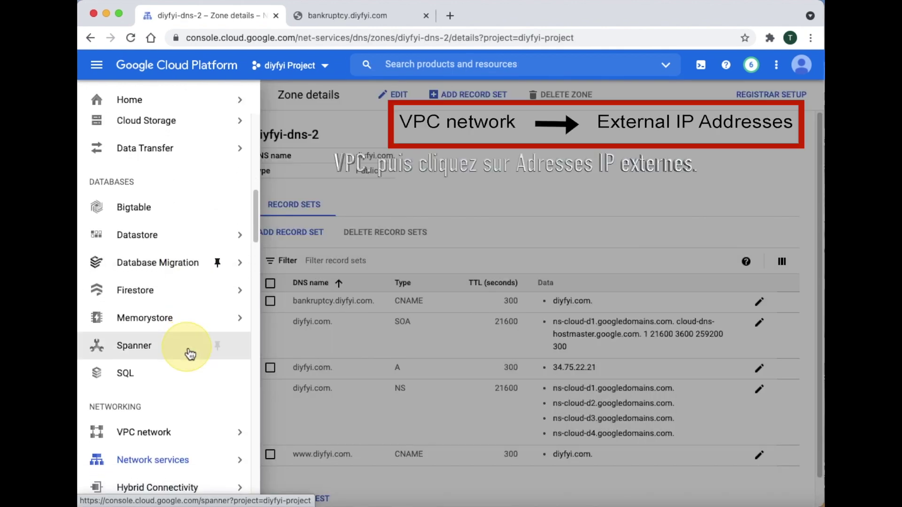
mouse_move(194, 350)
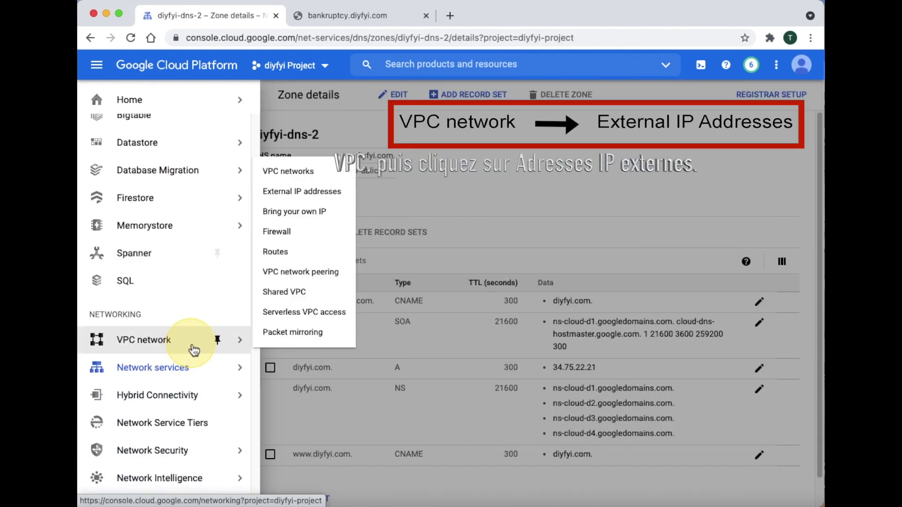
click(346, 202)
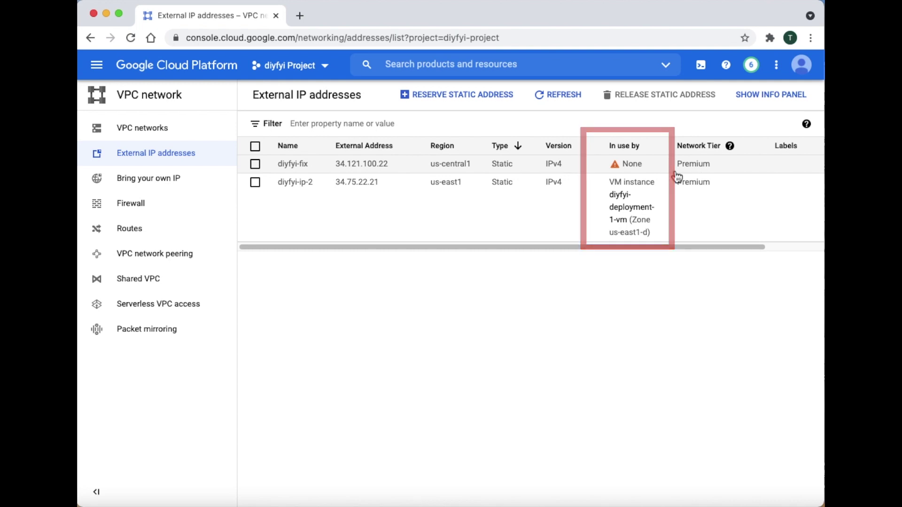
click(346, 188)
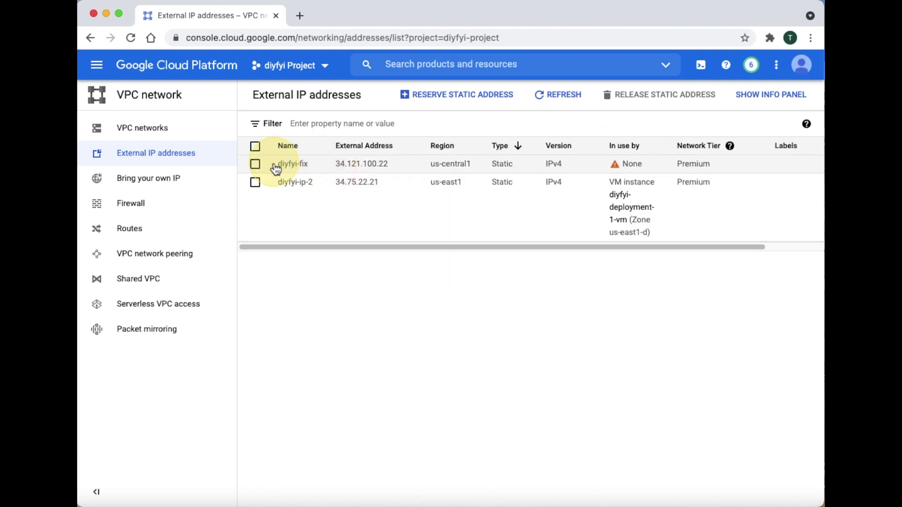
click(256, 165)
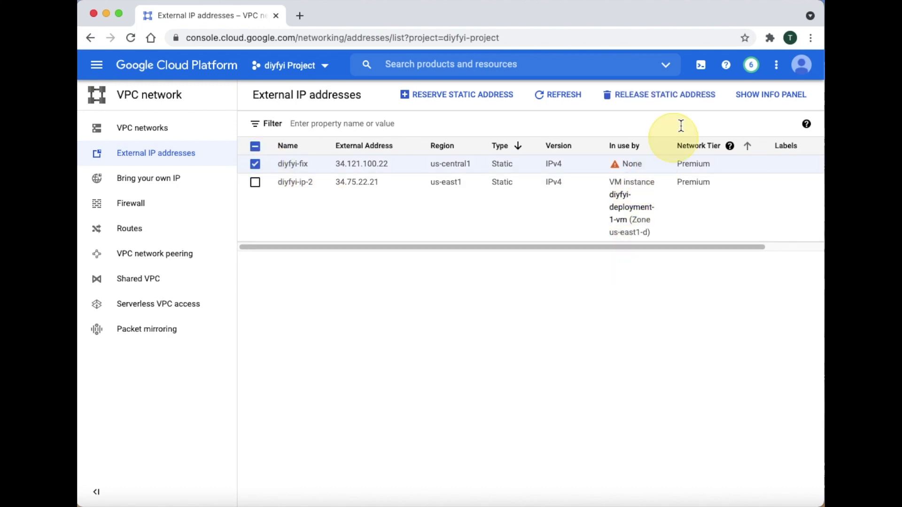
click(680, 93)
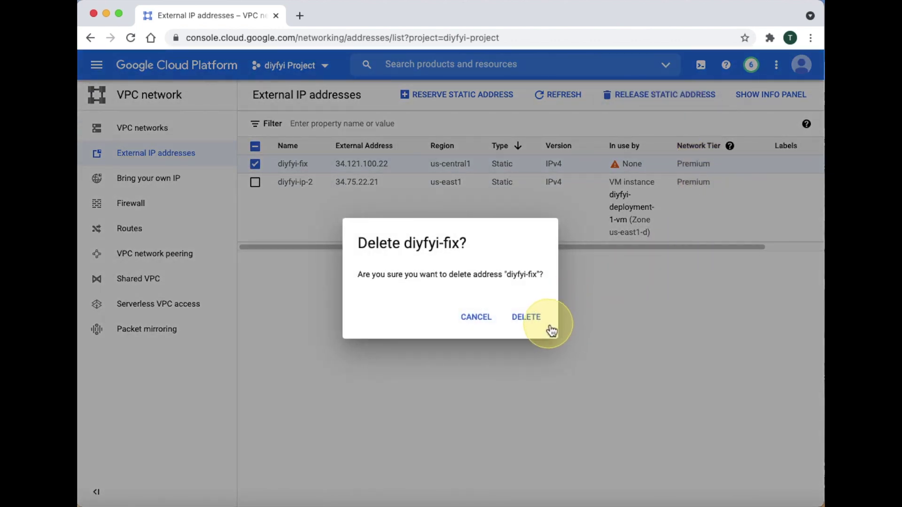
click(549, 328)
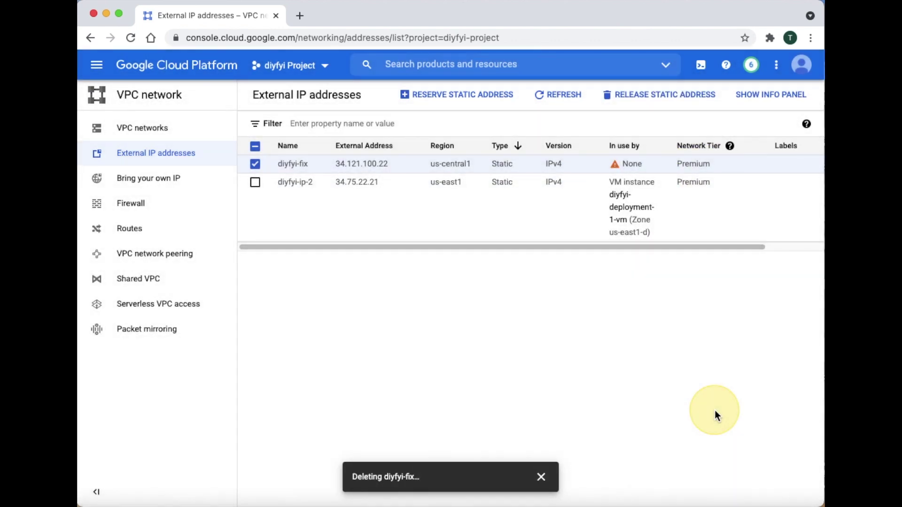